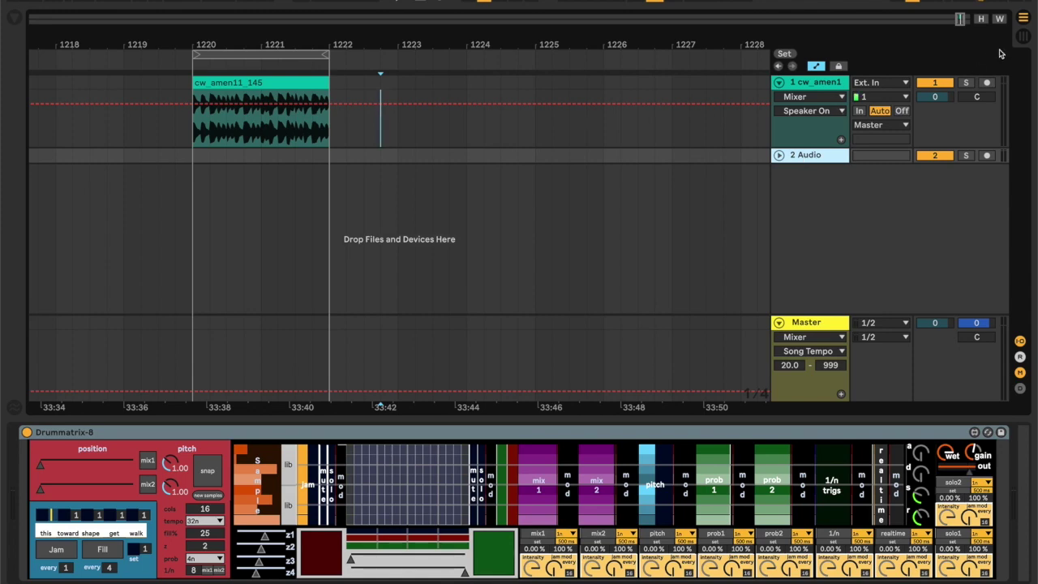
Step: Draw a freehand pattern of cells in the Drummatrix-8 matrix and switch the jam set to 2
mouse_move(373, 479)
left_mouse_down()
mouse_move(410, 460)
mouse_move(433, 471)
mouse_move(444, 508)
left_mouse_up()
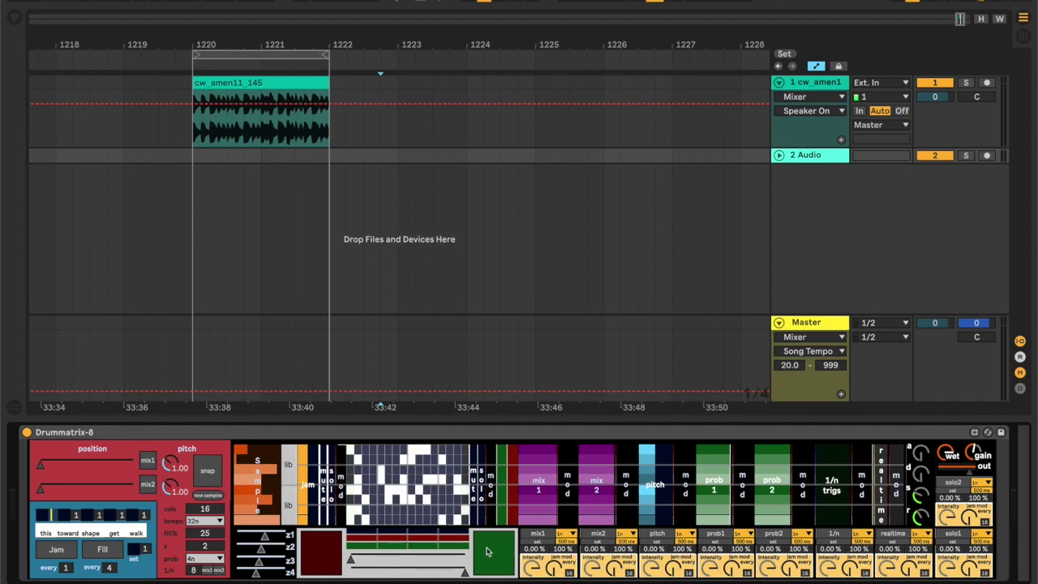
left_click(143, 550)
left_click(111, 517)
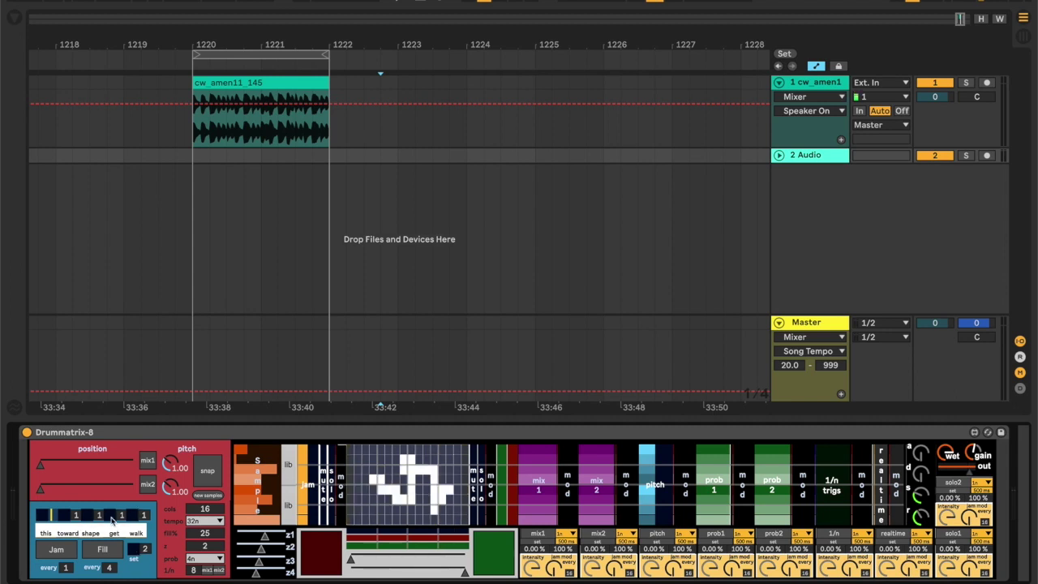
Step: Set the toward value of the jam set to 2, and draw cells in the matrix before clearing it
left_click_drag(80, 517, 79, 509)
left_click(64, 516)
left_click(64, 516)
left_click(64, 516)
left_click(64, 515)
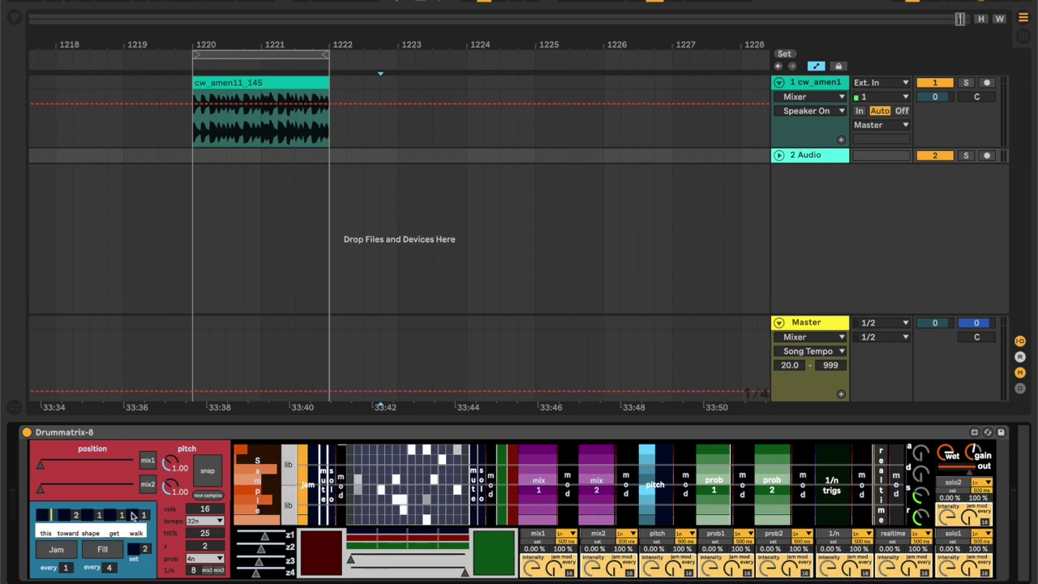
mouse_move(380, 476)
left_mouse_down()
mouse_move(357, 453)
mouse_move(398, 493)
mouse_move(395, 475)
mouse_move(406, 508)
mouse_move(370, 512)
mouse_move(405, 494)
left_mouse_up()
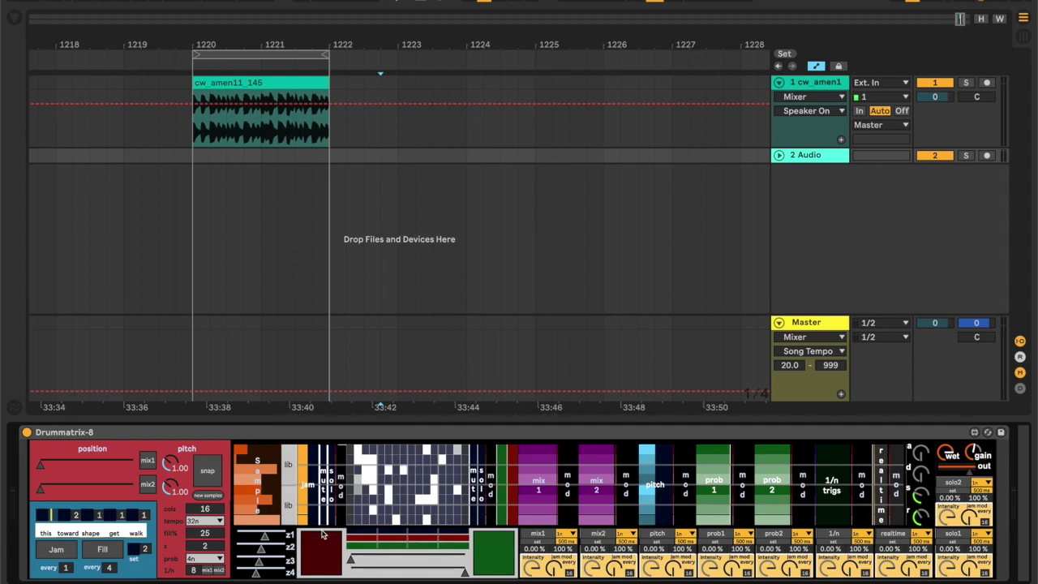
left_click(321, 567)
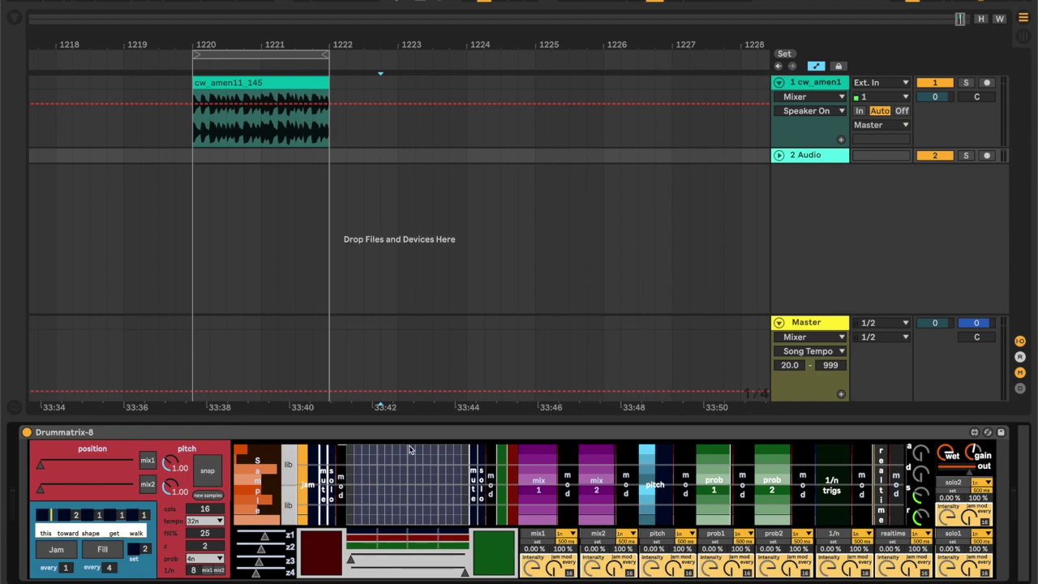
Step: Start playback from bar 1223 and select bars 1223 to 1224 on the 2 Audio track
left_click(396, 143)
key("space")
left_click(803, 158)
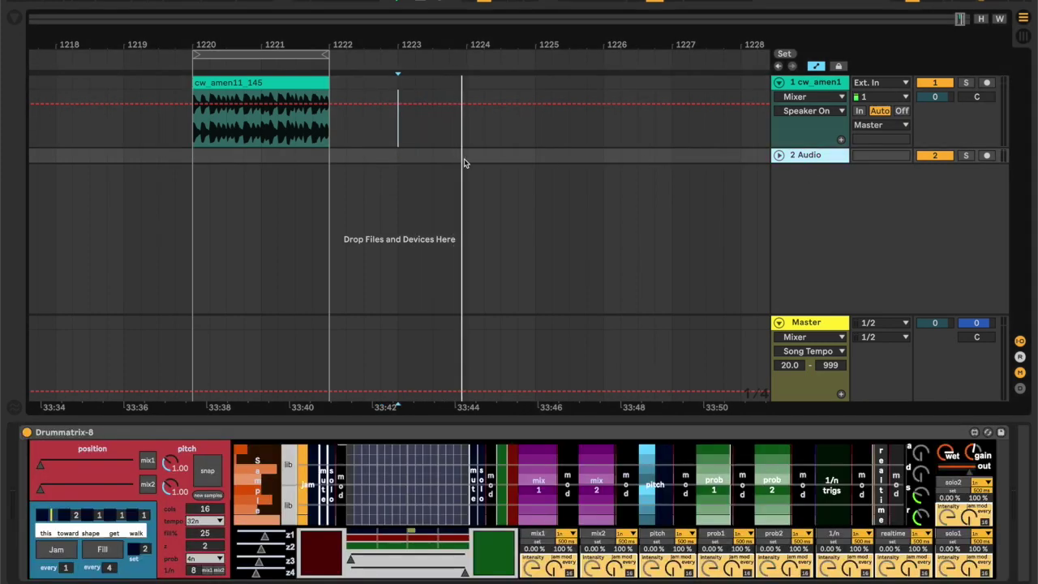
left_click_drag(397, 159, 465, 160)
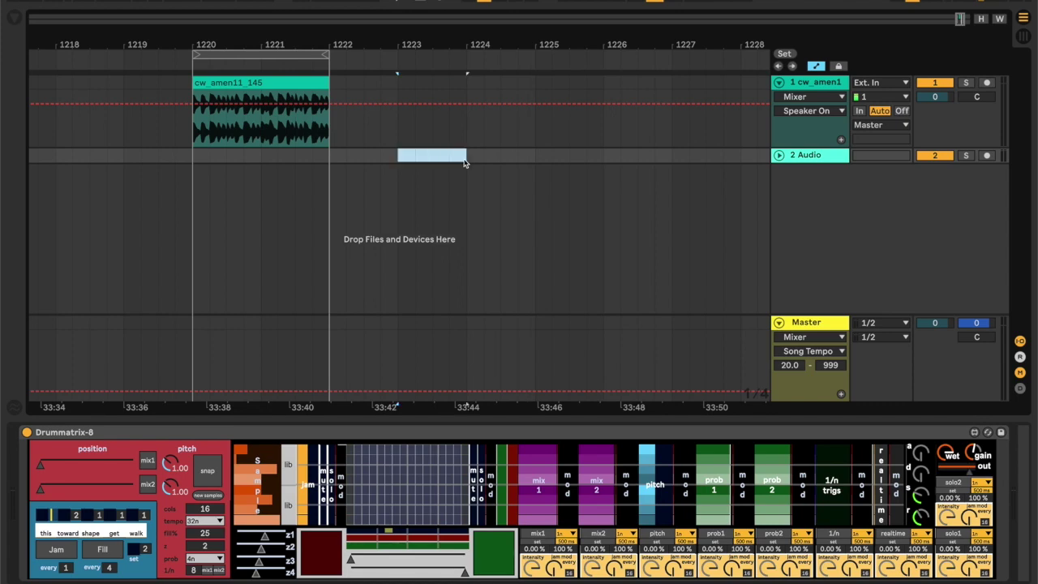
key("super+shift+l")
left_click_drag(397, 156, 467, 158)
Step: Select bars 1220 to 1222 on the 2 Audio track and deactivate the cw_amen1 track
left_click_drag(191, 159, 331, 158)
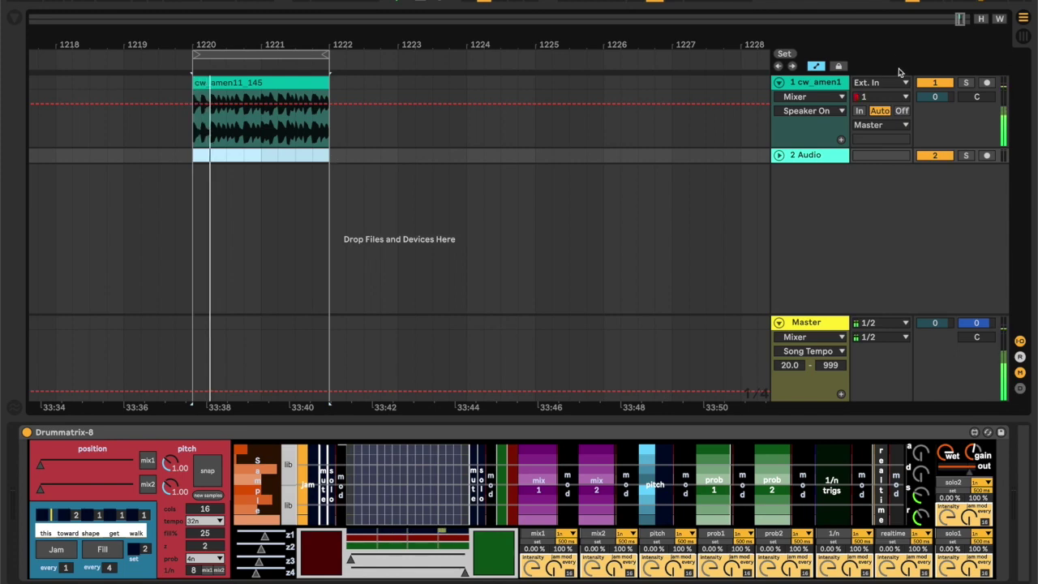
left_click(935, 83)
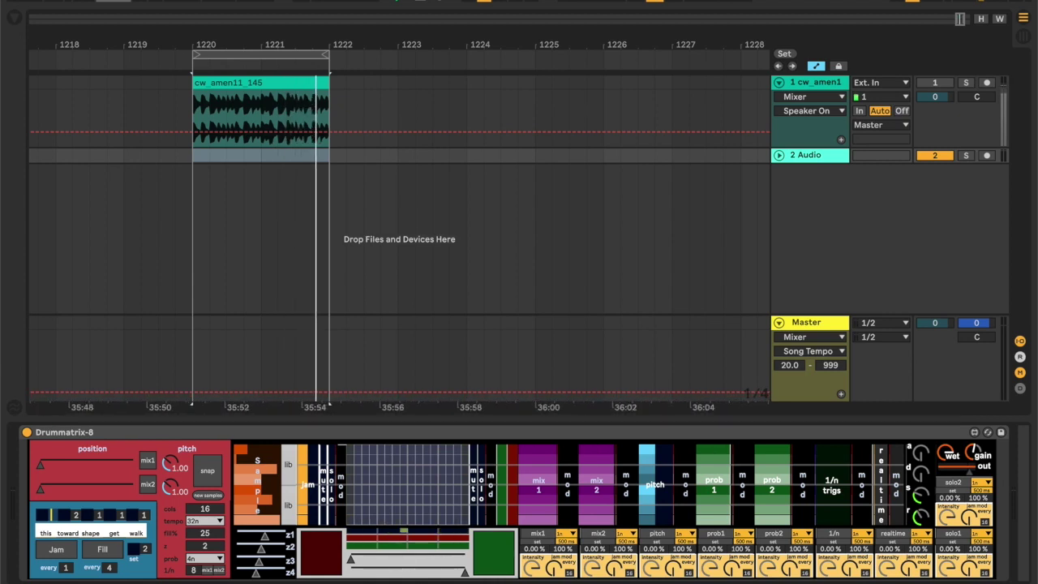
Step: Try the matrix tempo at 16n, 8n and 128n during playback
left_click(206, 521)
left_click(203, 464)
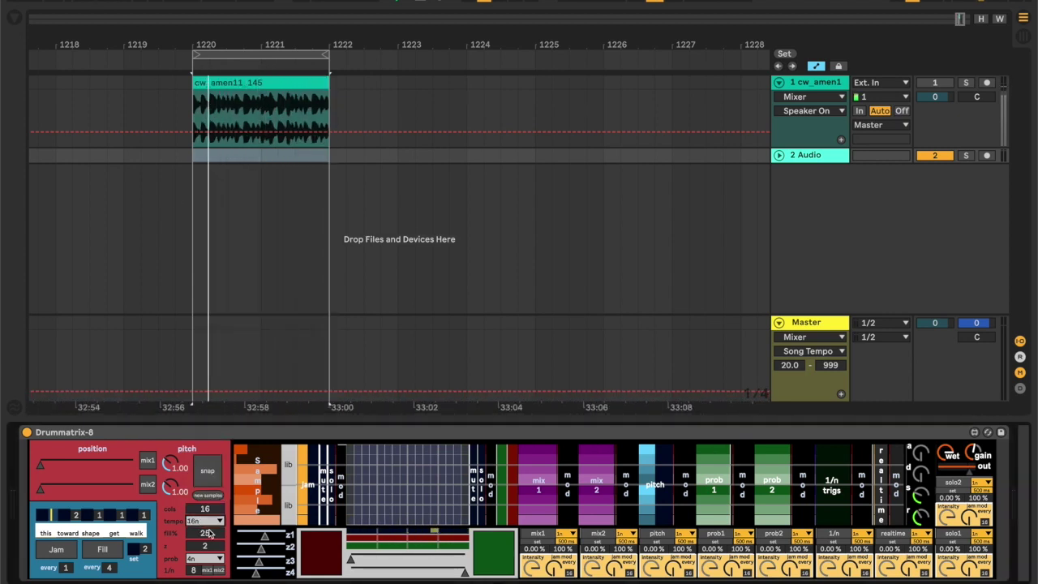
left_click(207, 520)
left_click(193, 433)
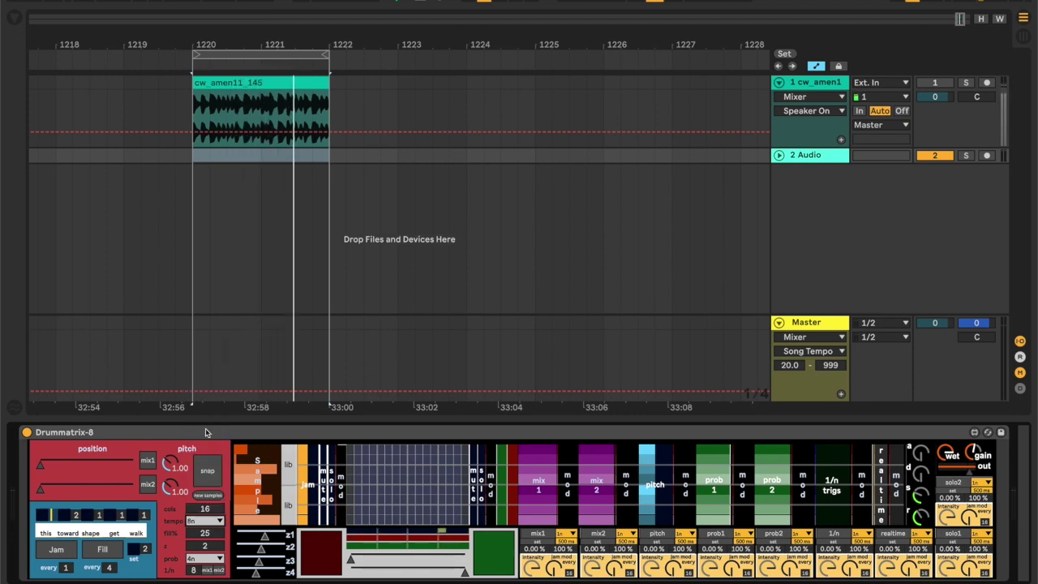
left_click(202, 520)
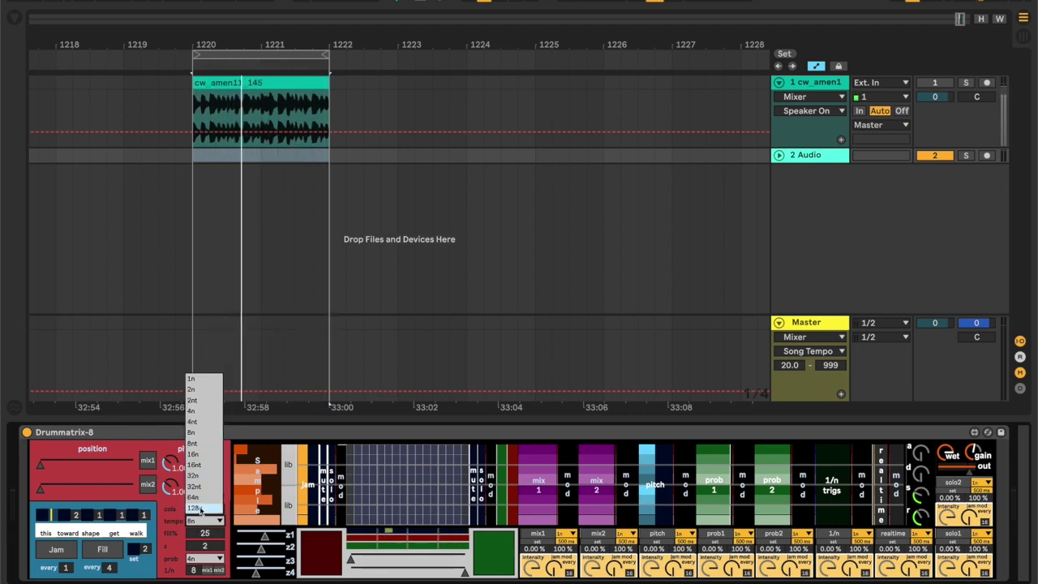
left_click(200, 507)
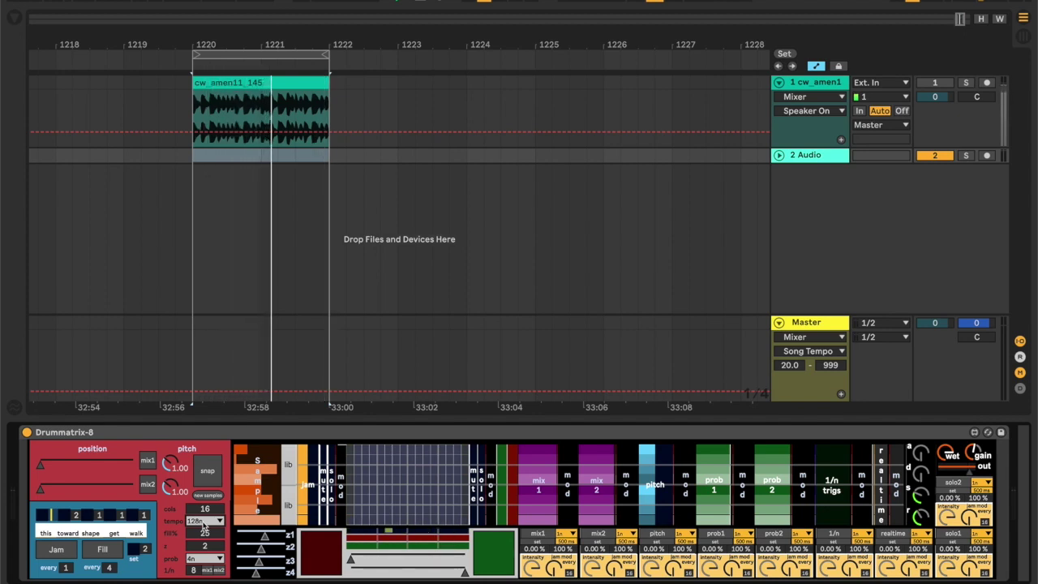
Step: Try the matrix tempo at 4nt and return it to 32n
left_click(203, 521)
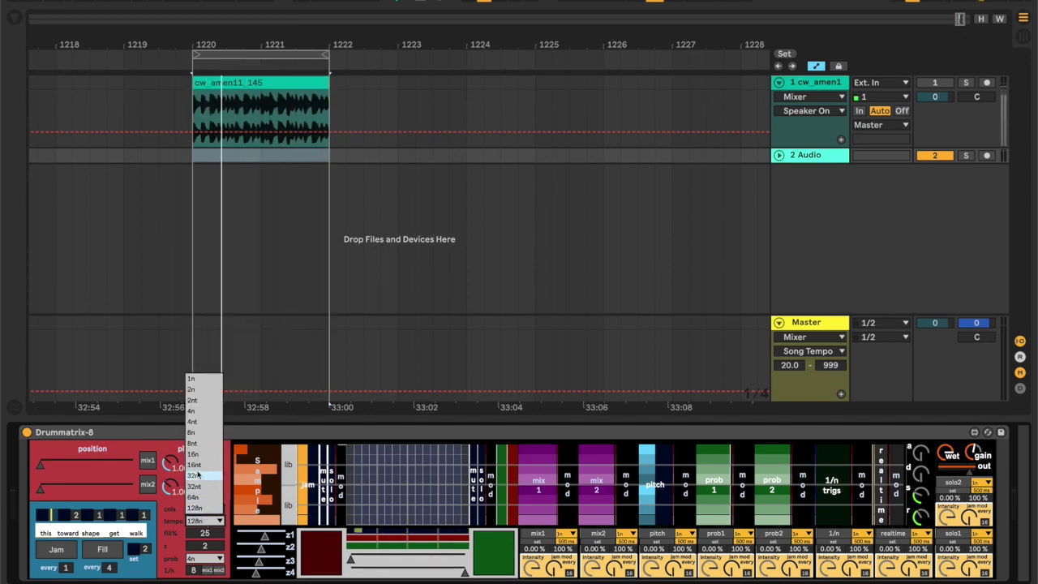
left_click(195, 431)
left_click(204, 521)
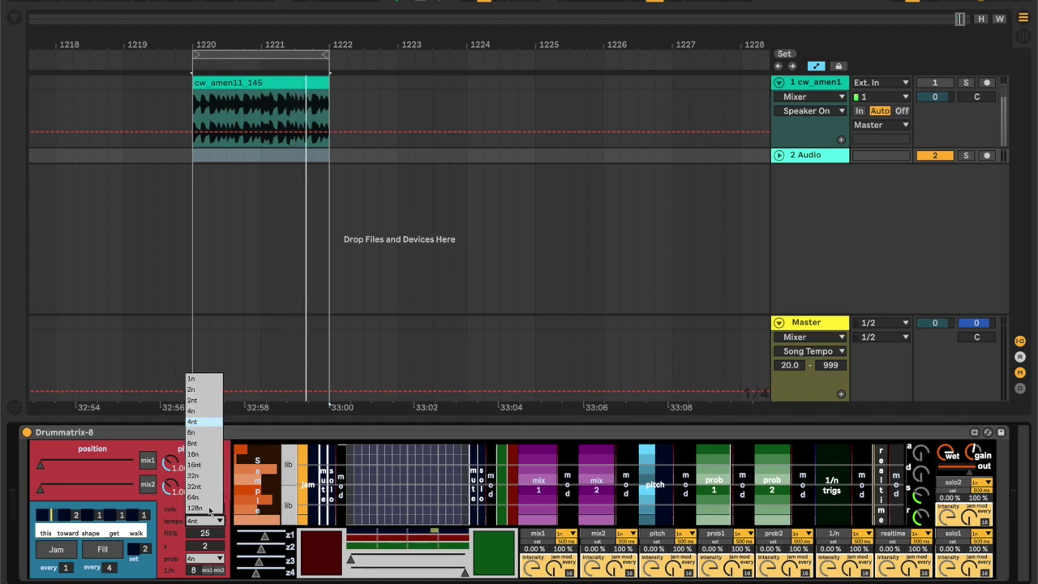
left_click(206, 480)
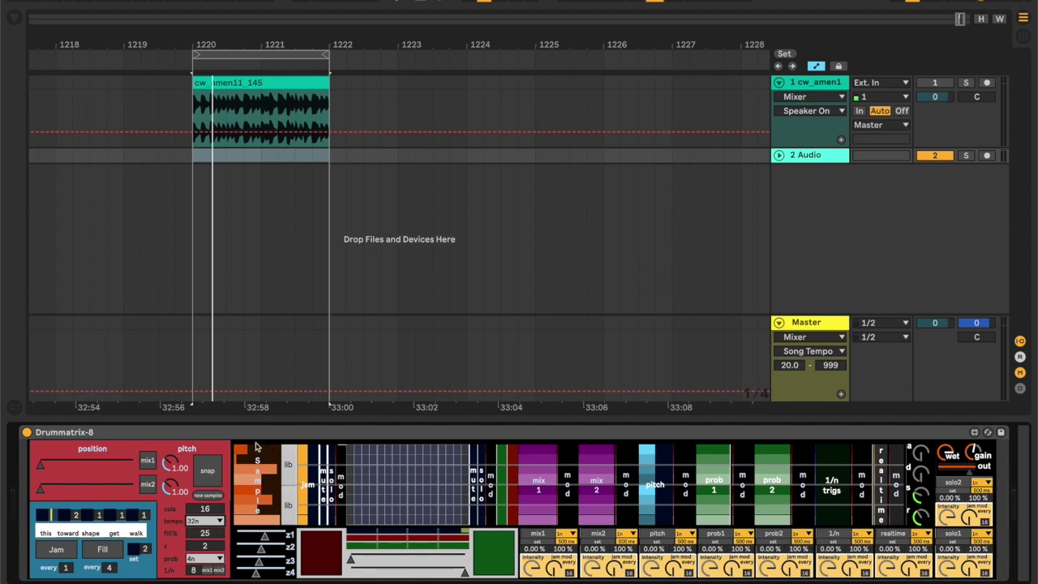
Step: Set the matrix to 46 columns, and draw cells in the finer grid before clearing it
left_click_drag(208, 508, 209, 453)
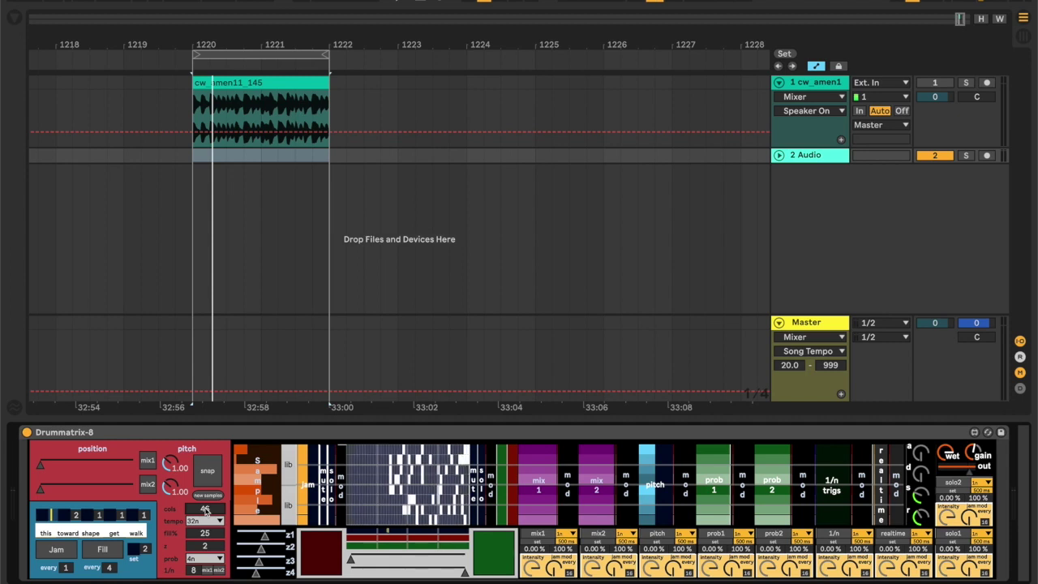
left_click(311, 552)
mouse_move(379, 489)
left_mouse_down()
mouse_move(415, 474)
mouse_move(373, 489)
mouse_move(412, 499)
left_mouse_up()
left_click(311, 551)
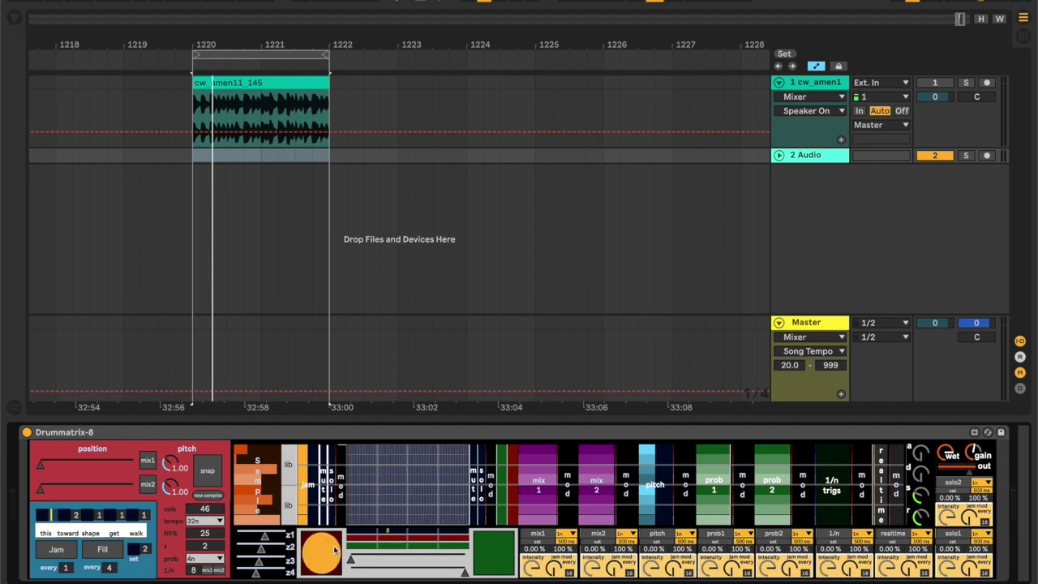
Step: Reduce the number of matrix columns to 16
left_click_drag(206, 509, 206, 527)
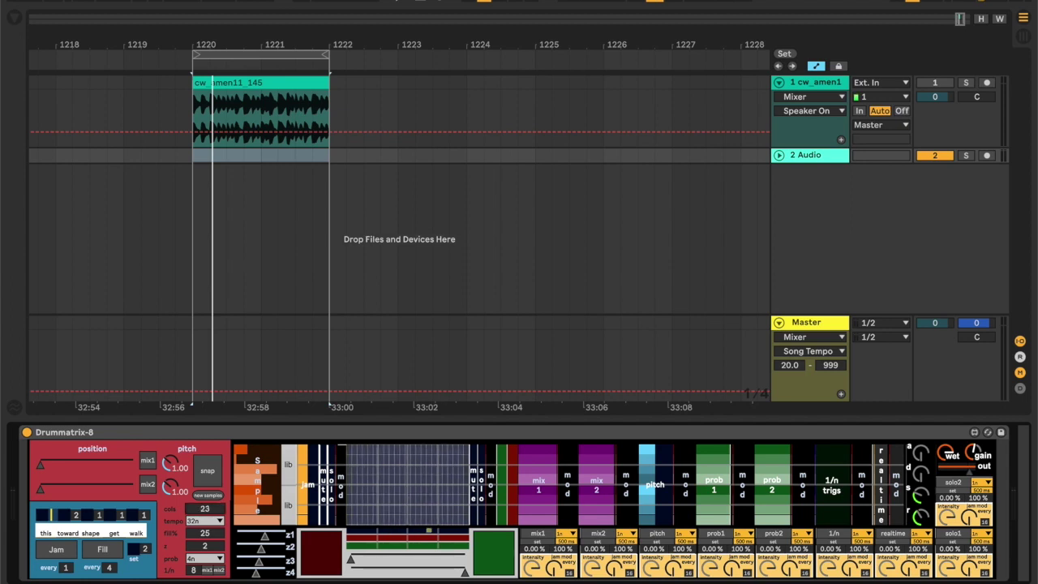
key("Down")
key("Down")
key("Down")
key("Down")
key("Down")
key("Down")
key("Down")
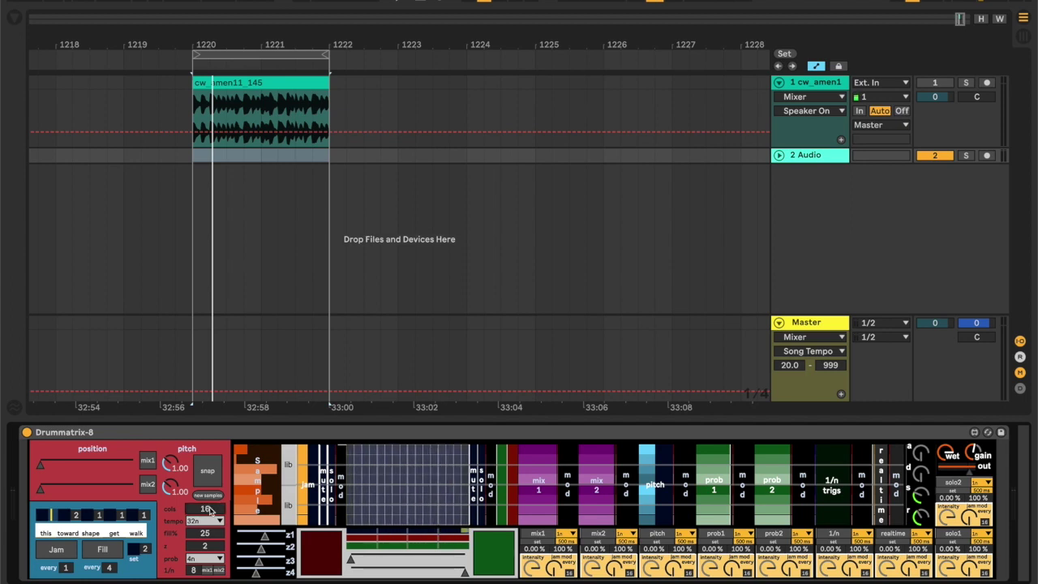
Step: Set fill% to 29 and the value beneath it to 4, and regenerate the random matrix fill
left_click(210, 536)
left_click_drag(210, 536, 209, 529)
left_click(491, 567)
left_click(492, 567)
left_click(492, 567)
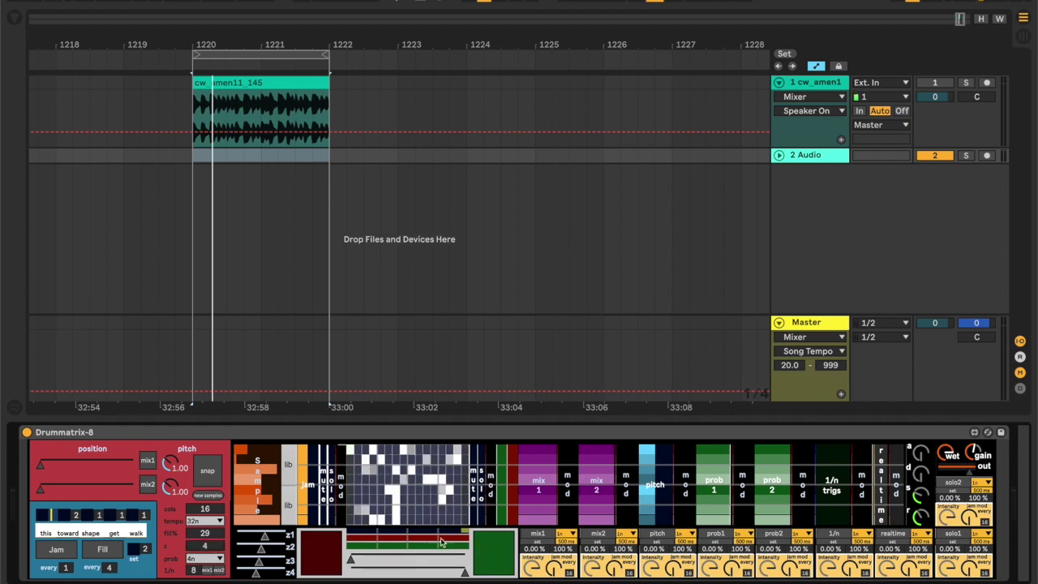
Step: Activate four single cells in the upper rows of the matrix, and clear the matrix
left_click(389, 470)
left_click(434, 470)
left_click(441, 450)
left_click(403, 450)
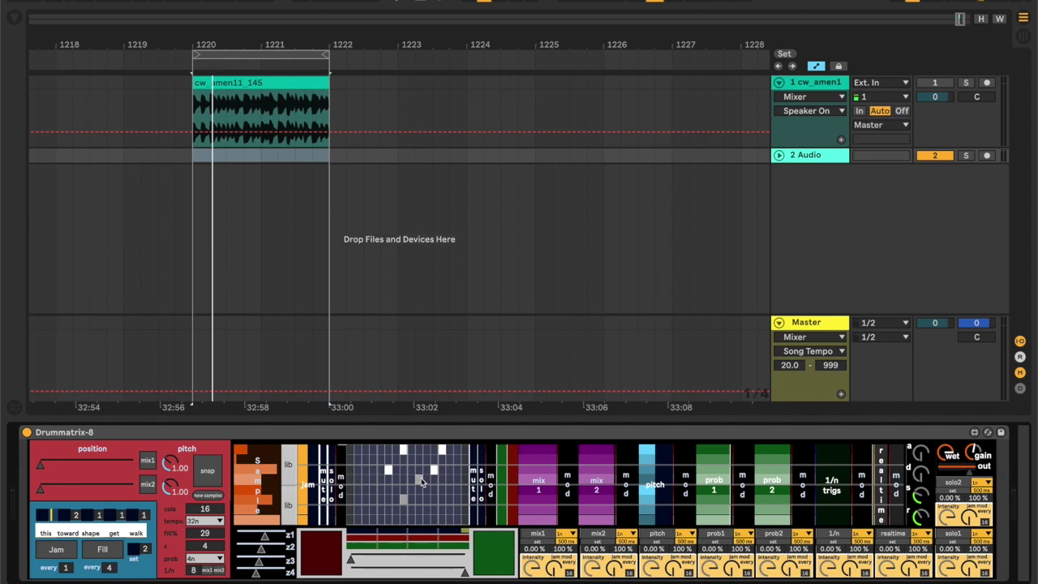
left_click(323, 559)
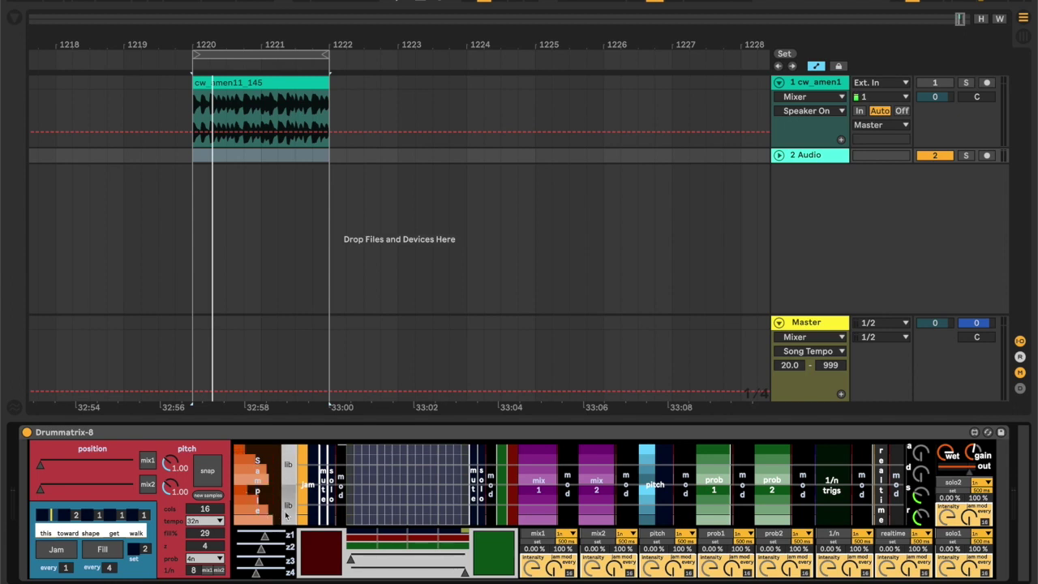
Step: Load the aux folder as the sample library for the upper rows
left_click(289, 468)
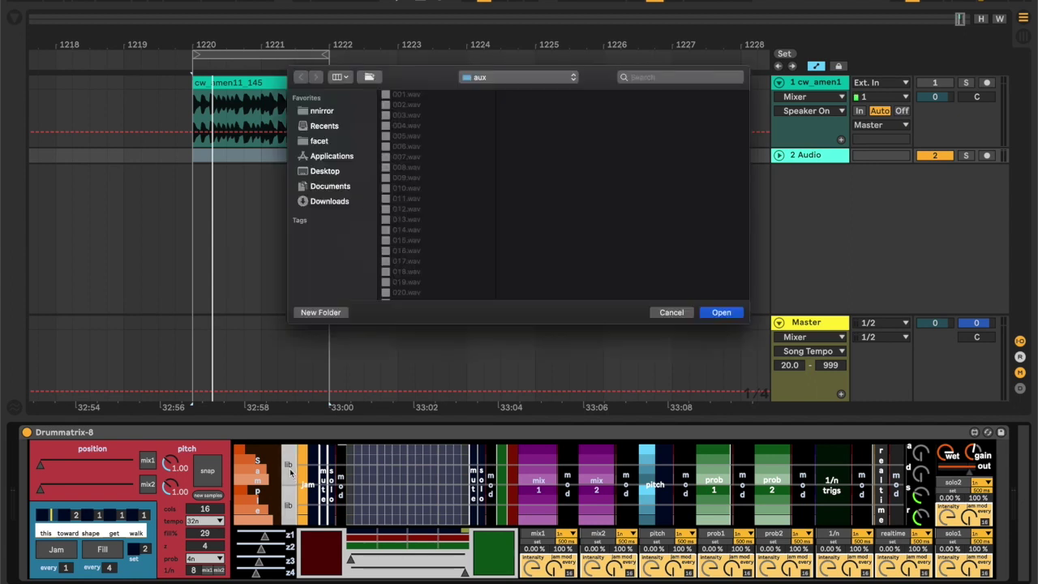
left_click(492, 78)
left_click(492, 78)
left_click(492, 79)
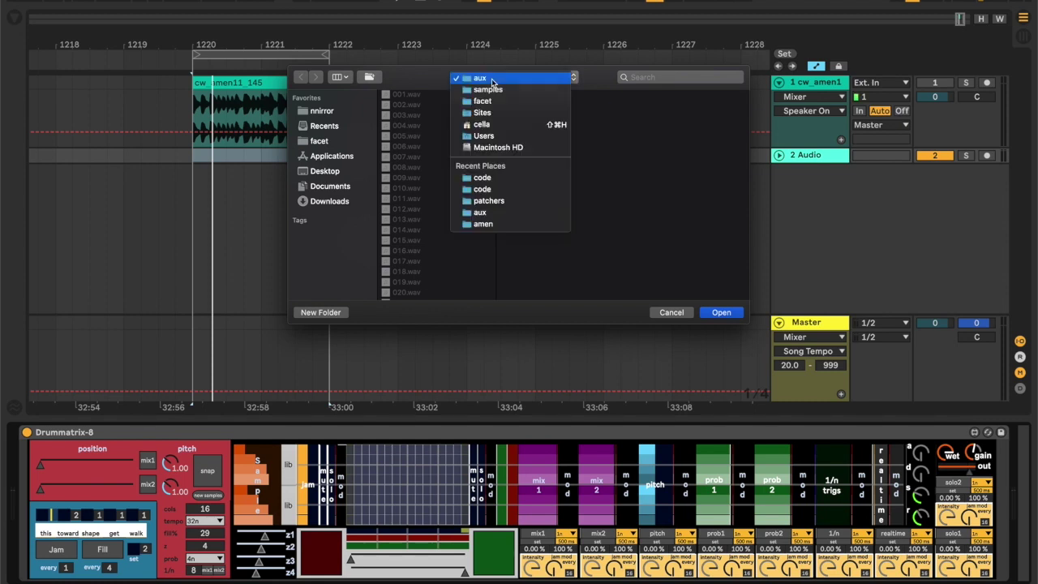
left_click(492, 78)
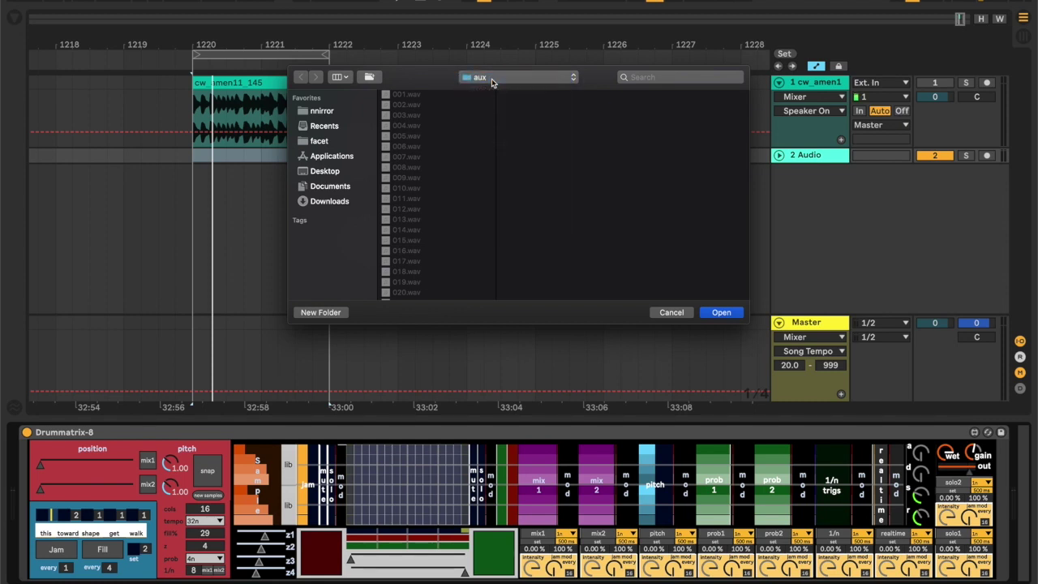
left_click(722, 313)
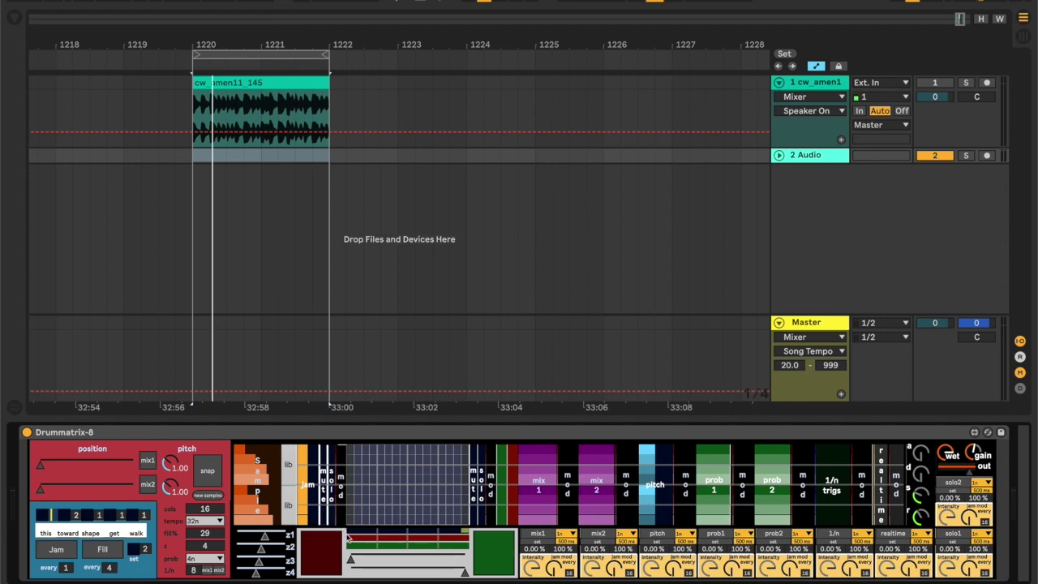
Step: Fill the matrix randomly and start playback, moving the start slider of the matrix range to about three quarters
left_click(504, 565)
key("space")
left_click_drag(375, 573, 466, 573)
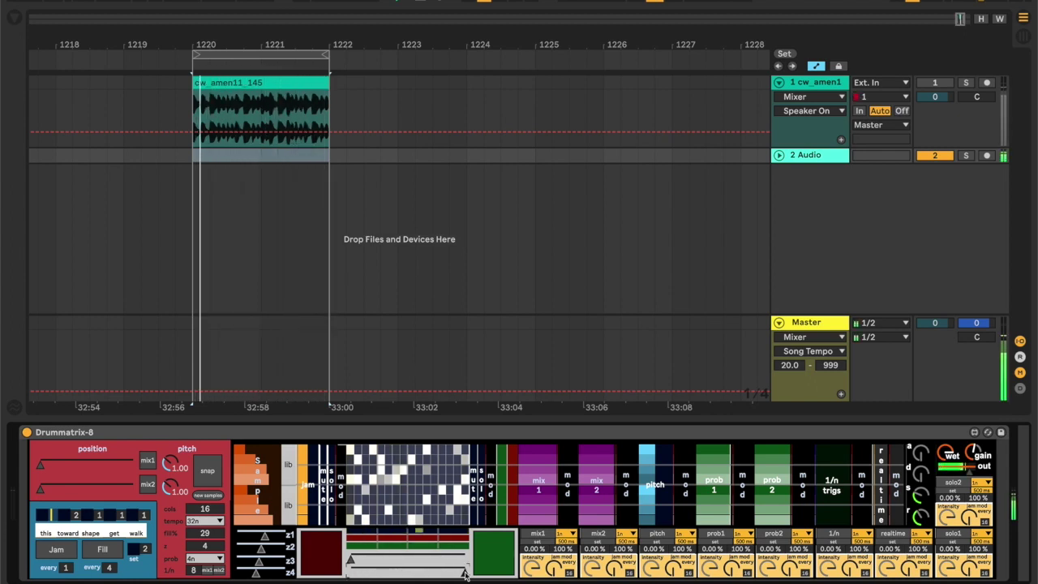
left_click(442, 560)
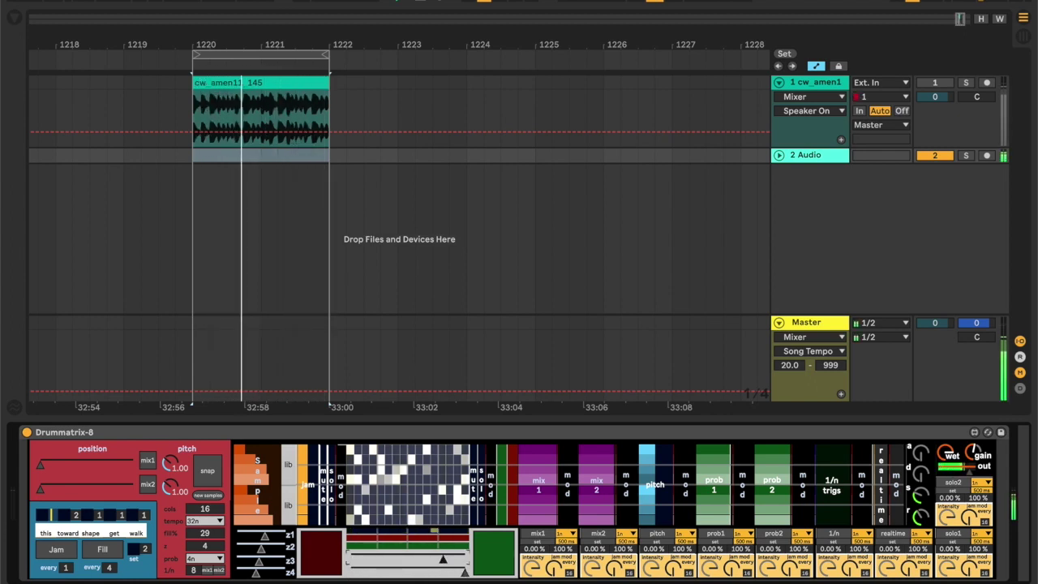
Step: Clear and refill the matrix with z1 near its minimum, and raise z1 close to its maximum before clearing again
left_click(310, 566)
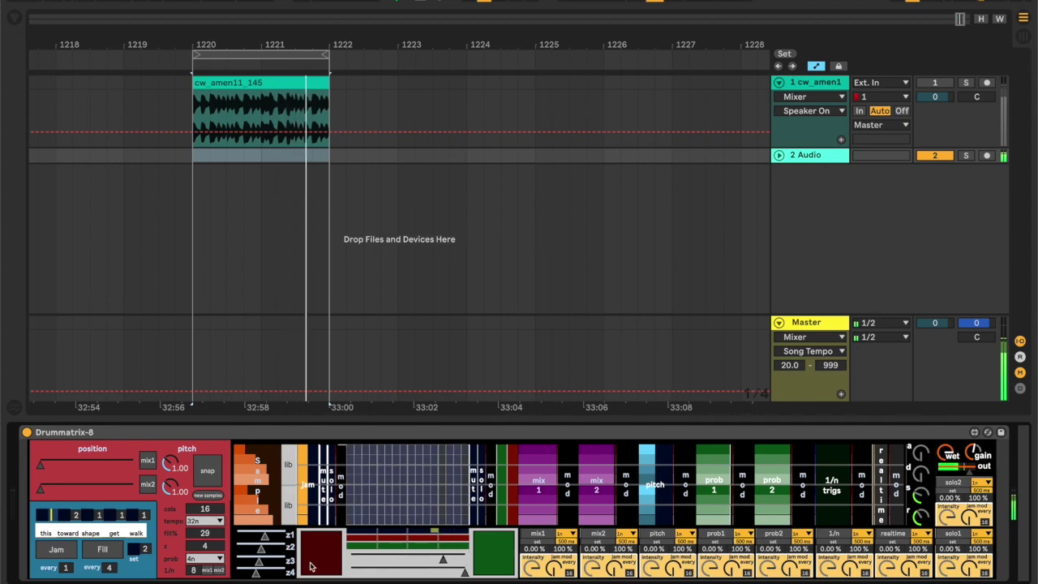
left_click(246, 536)
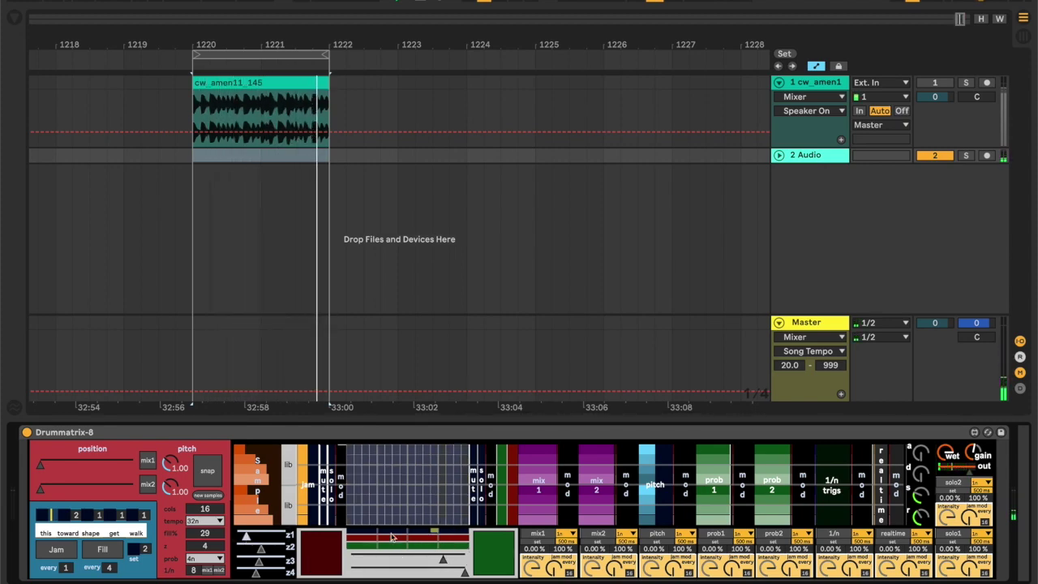
left_click(493, 553)
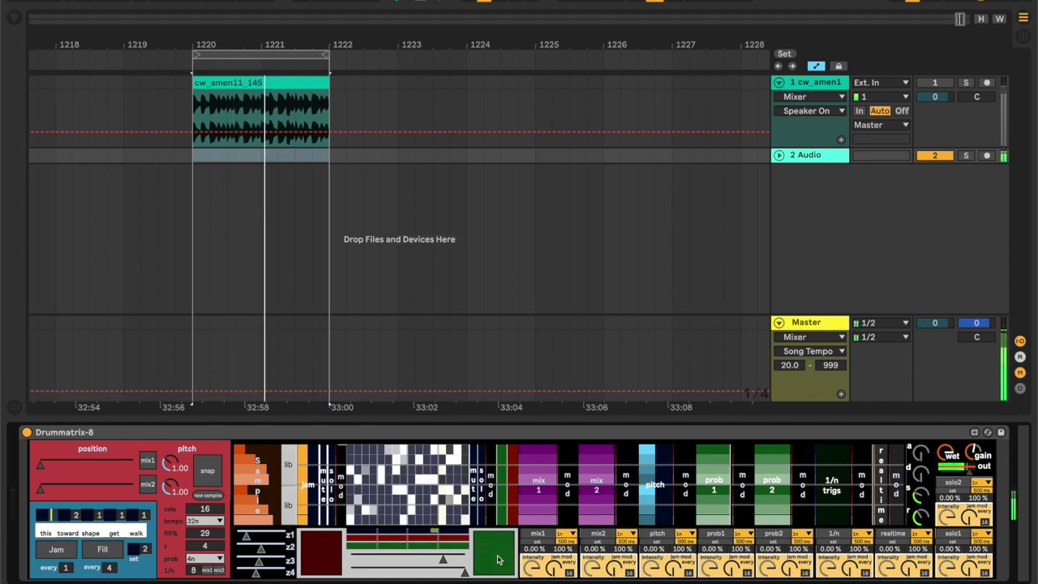
left_click_drag(246, 537, 283, 537)
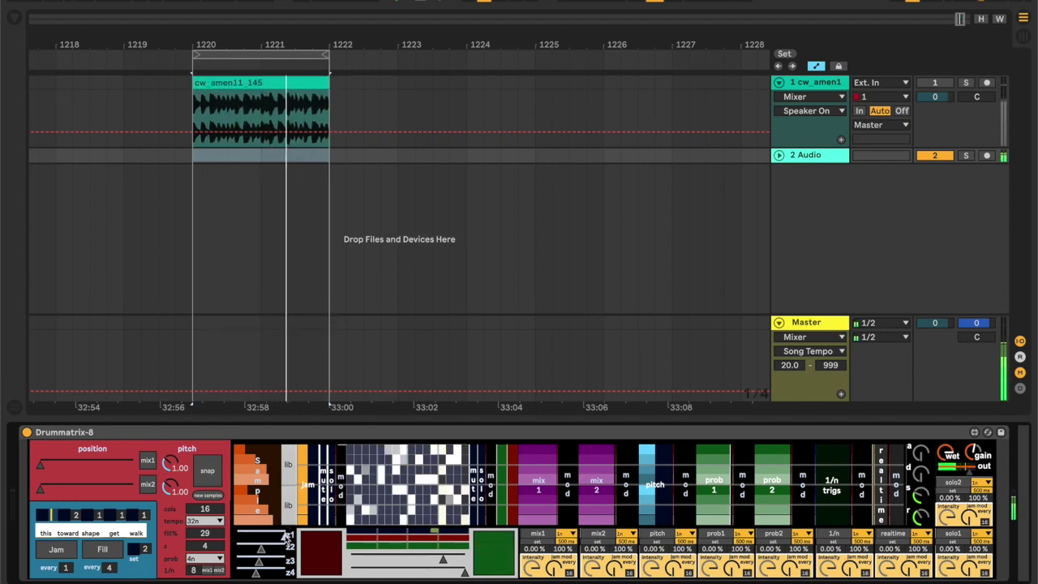
left_click(322, 554)
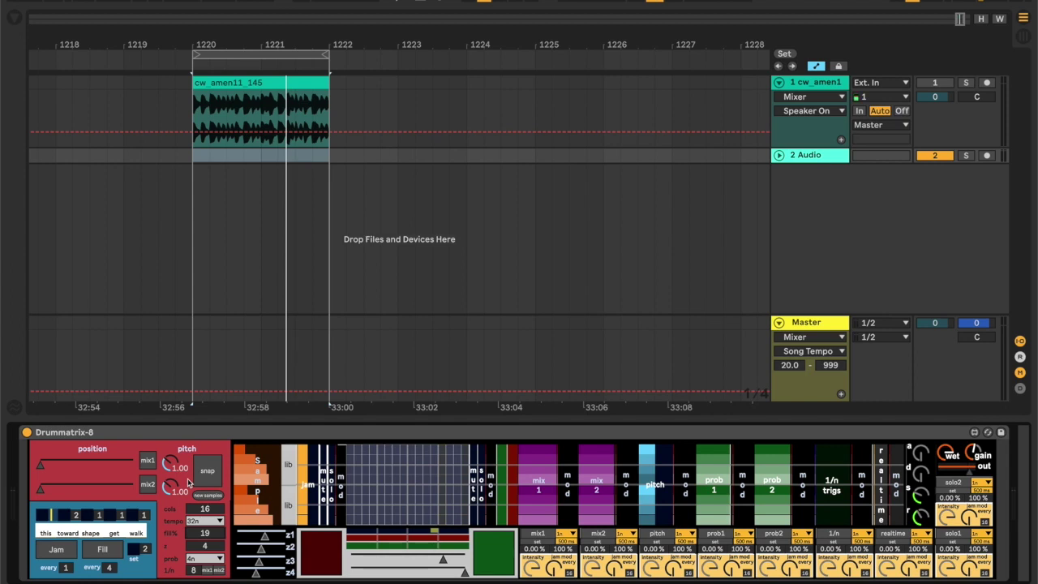
left_click(189, 193)
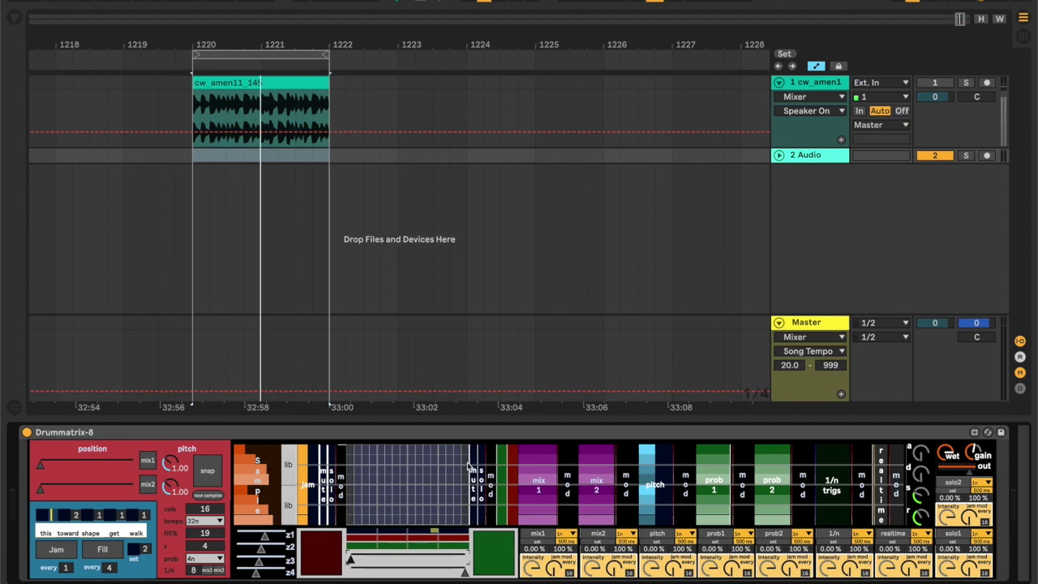
Step: Enable mix1 for the first position slider, fill the matrix randomly, and move that slider to its maximum
left_click(150, 460)
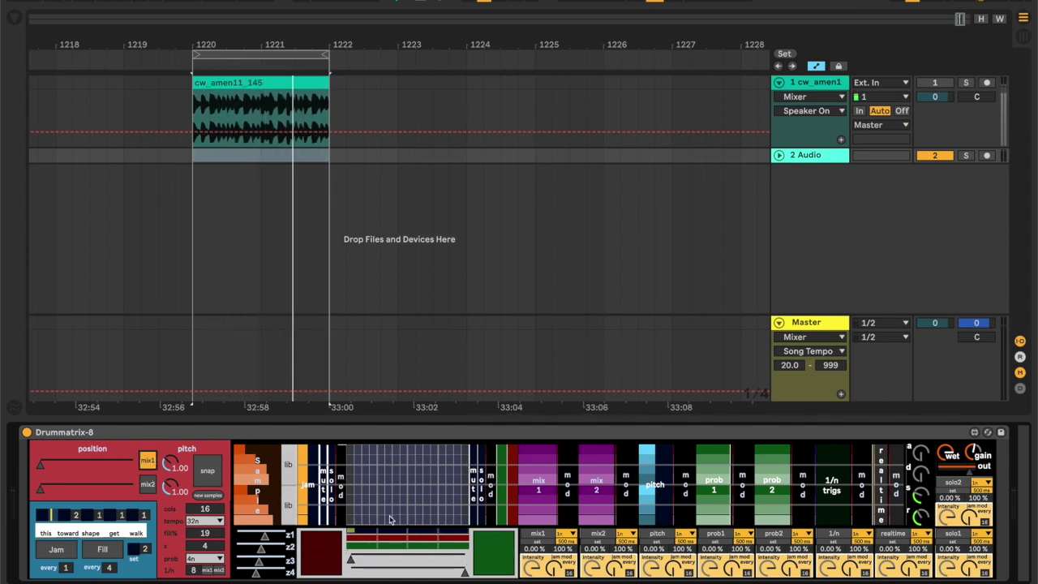
left_click(481, 543)
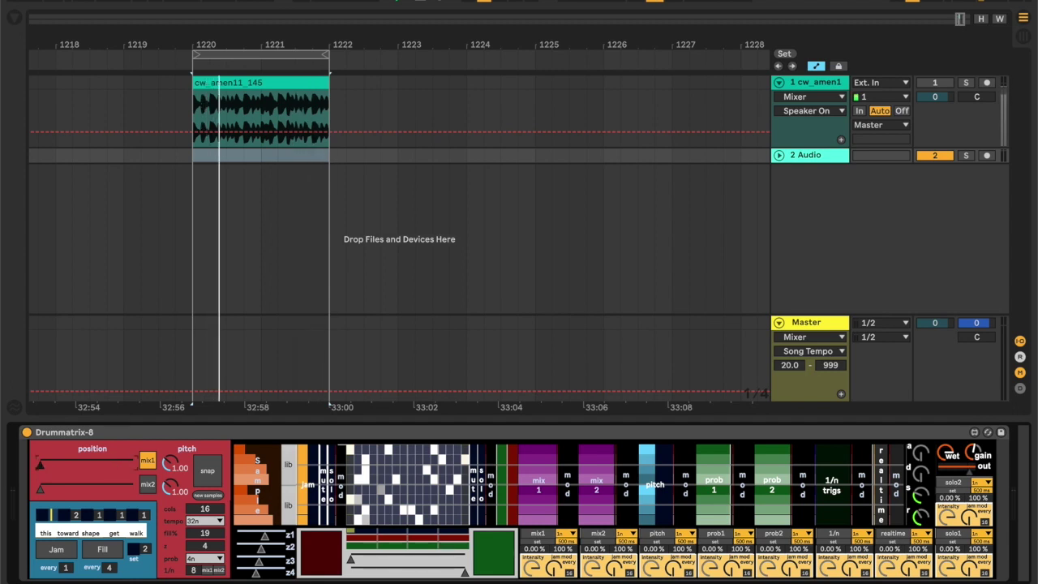
left_click_drag(83, 464, 134, 468)
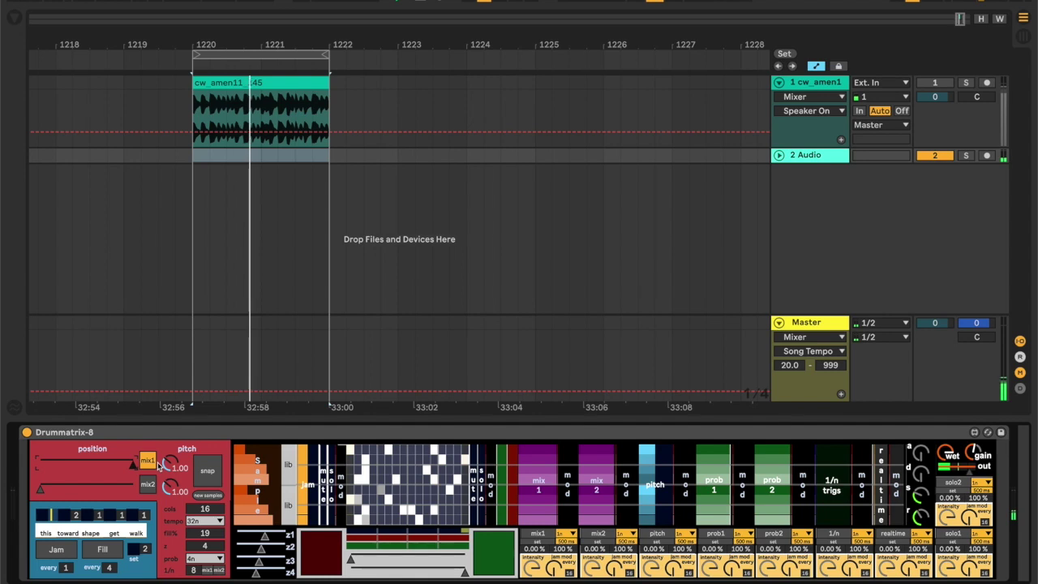
Step: Clear the matrix and raise the mix 1 values of all rows to maximum
left_click(331, 570)
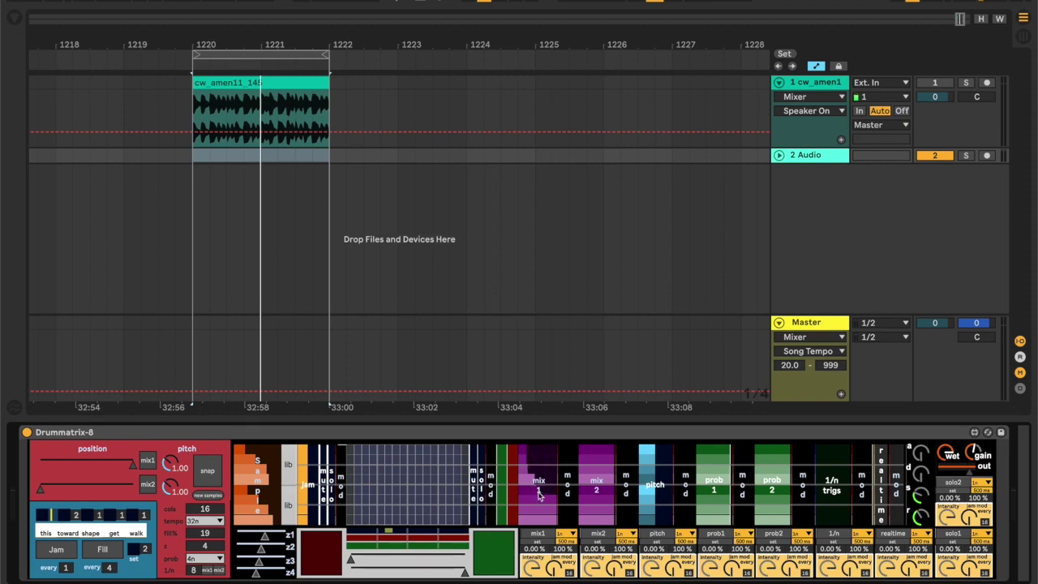
left_click_drag(556, 521, 561, 437)
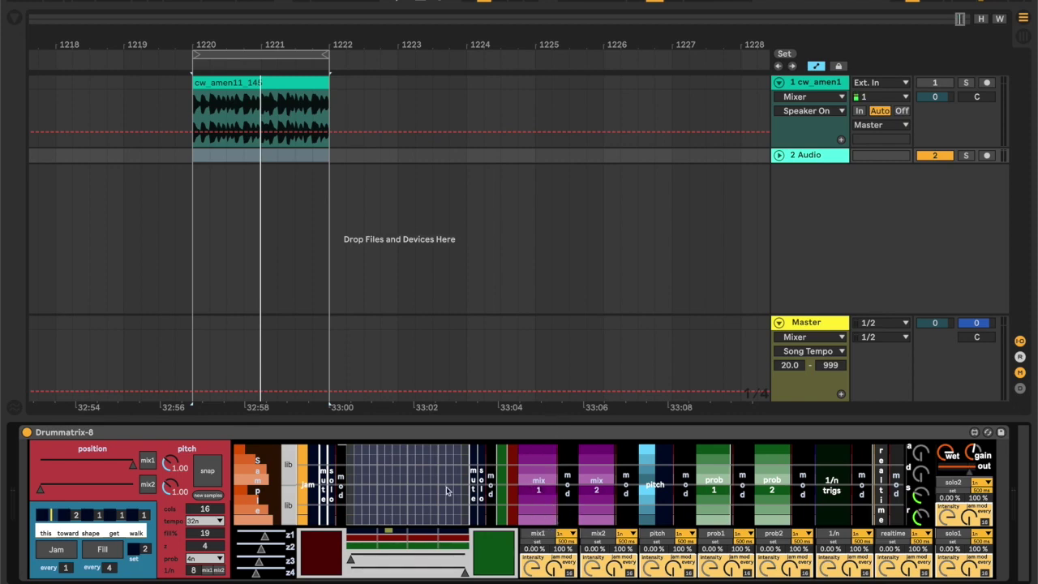
Step: Select the cw_amen11_145 clip and place the insert marker at bar 1220 on the 2 Audio track
left_click(399, 107)
left_click(253, 86)
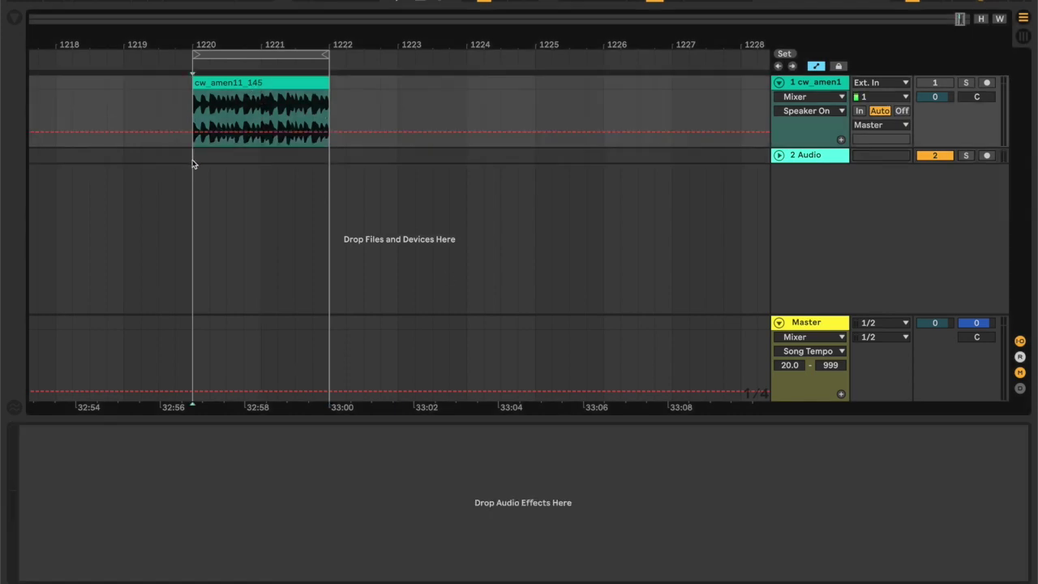
left_click(193, 161)
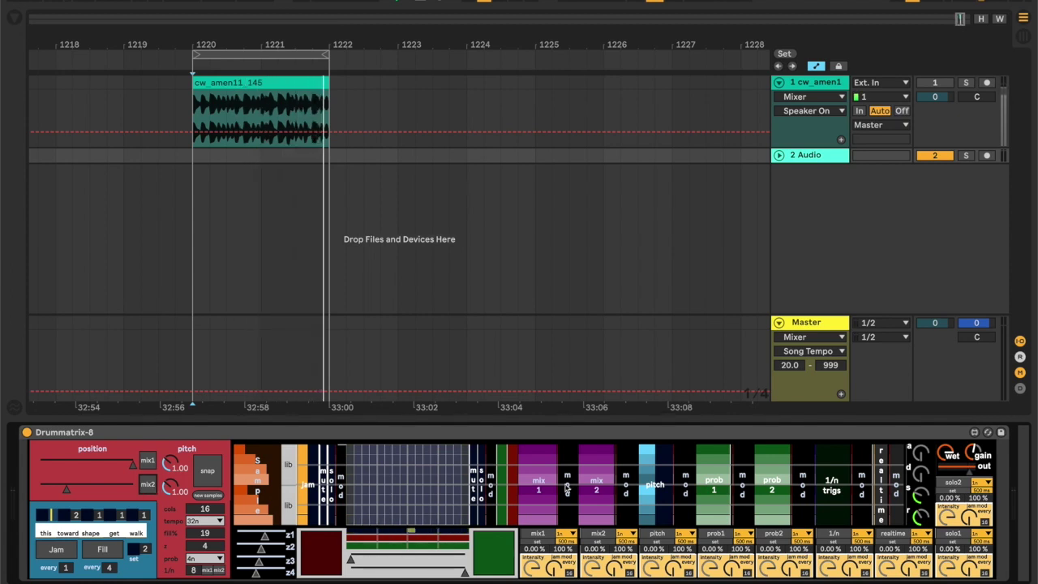
Step: Raise the top row's mix 2 value to maximum and match the bottom row's pitch to the rows above
mouse_move(586, 451)
left_mouse_down()
mouse_move(585, 524)
mouse_move(614, 447)
left_mouse_up()
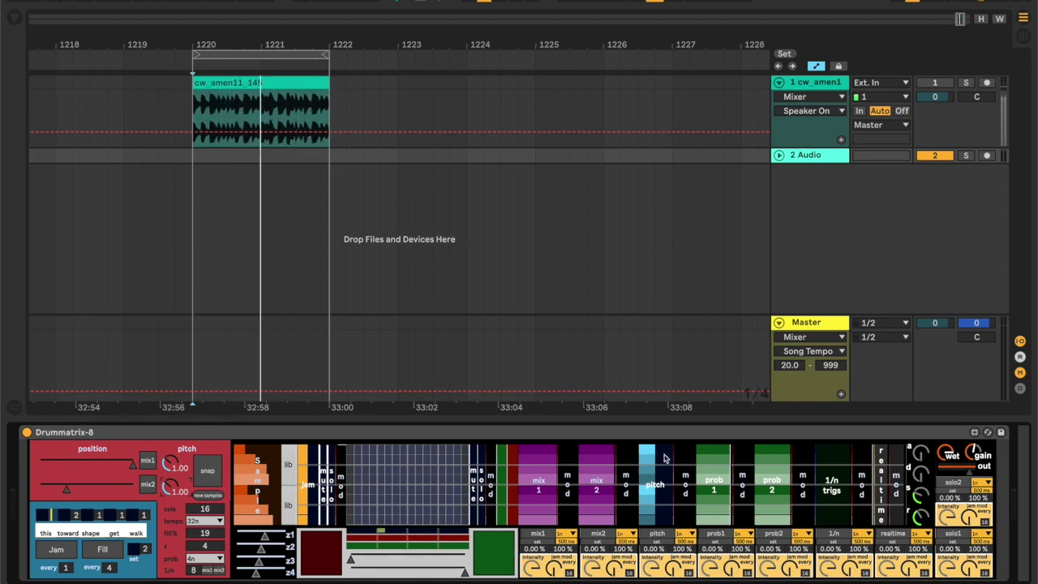
mouse_move(647, 524)
left_mouse_down()
mouse_move(665, 449)
mouse_move(641, 455)
mouse_move(633, 540)
mouse_move(653, 539)
mouse_move(720, 475)
mouse_move(723, 406)
mouse_move(658, 502)
mouse_move(655, 535)
left_mouse_up()
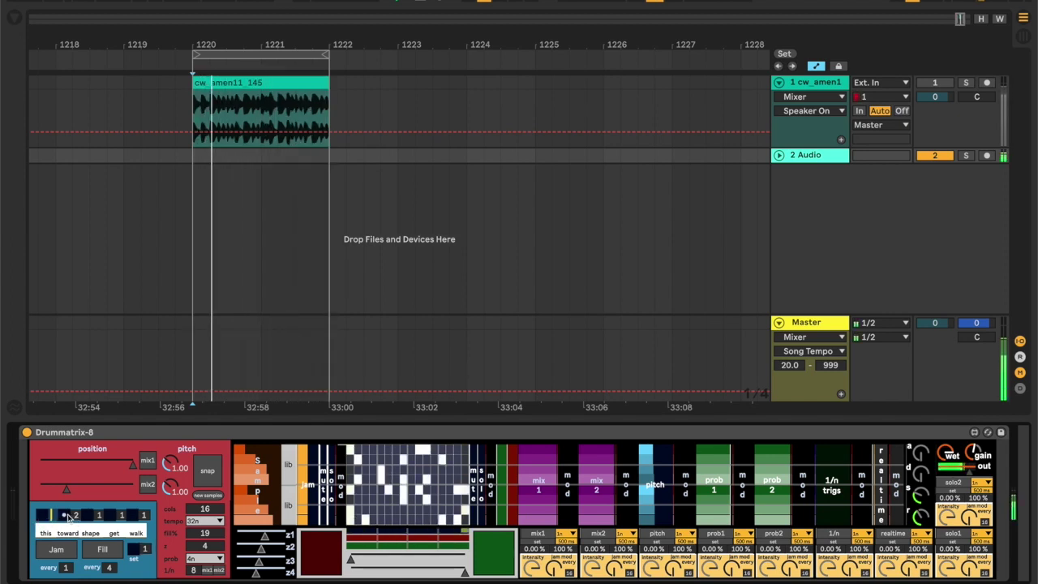
Step: Clear the matrix and set the shape number of the jam functions to 2
left_click(335, 556)
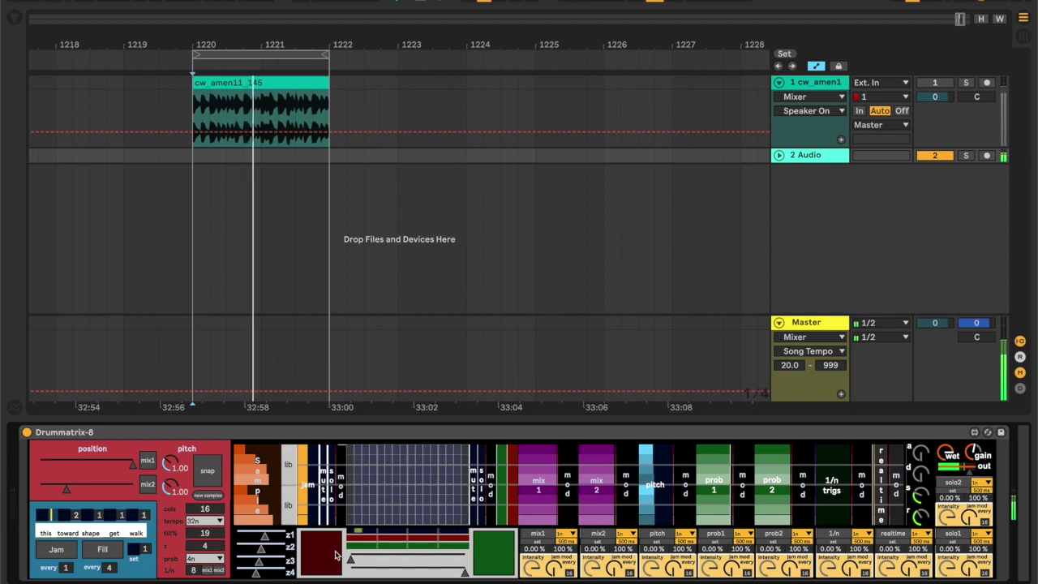
left_click(96, 516)
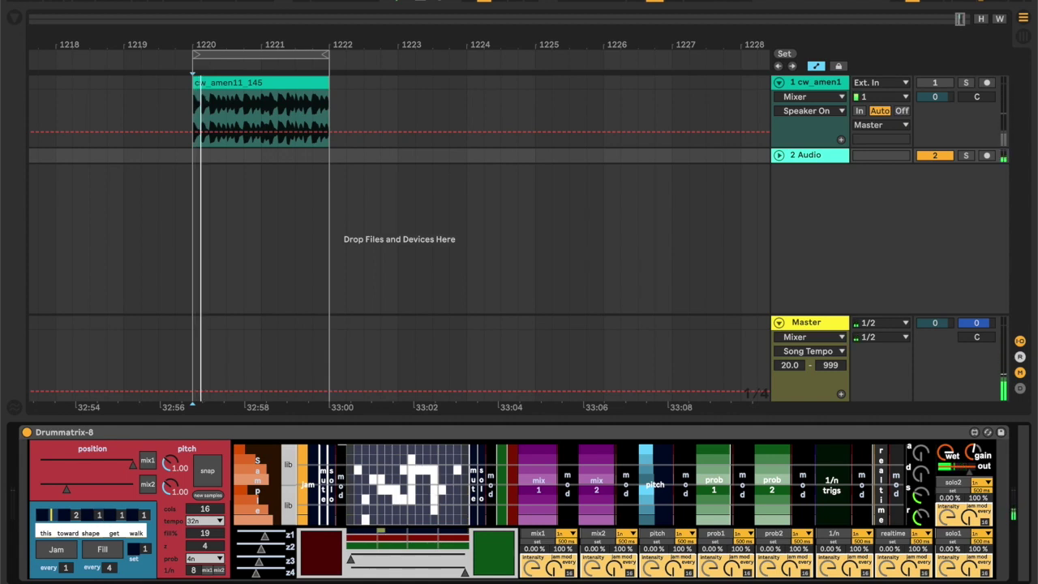
left_click(92, 515)
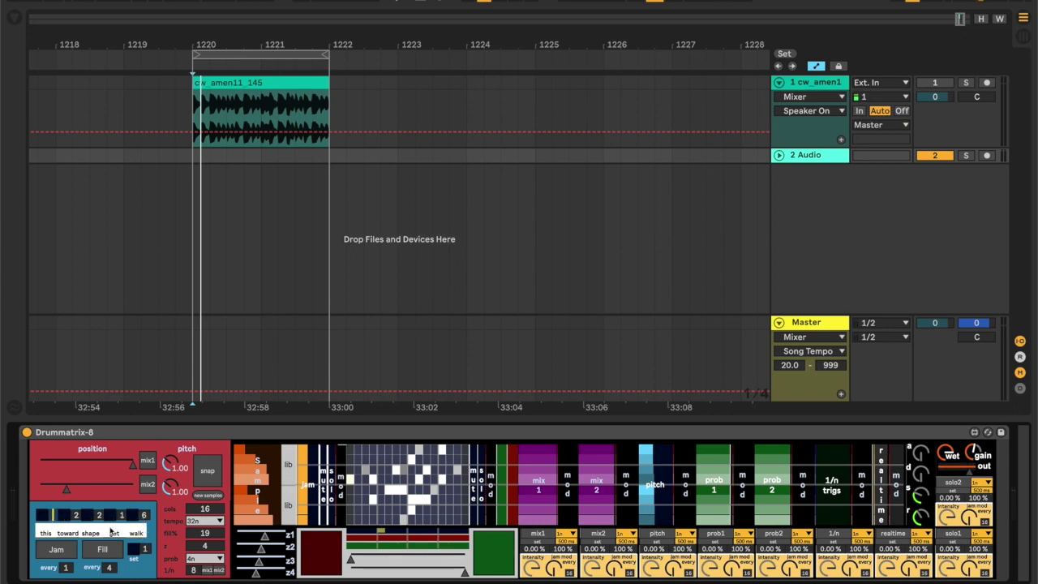
Step: Enable the this, toward, shape, get and walk functions, turn on Jam, and start playback
left_click(52, 533)
left_click_drag(49, 531, 154, 531)
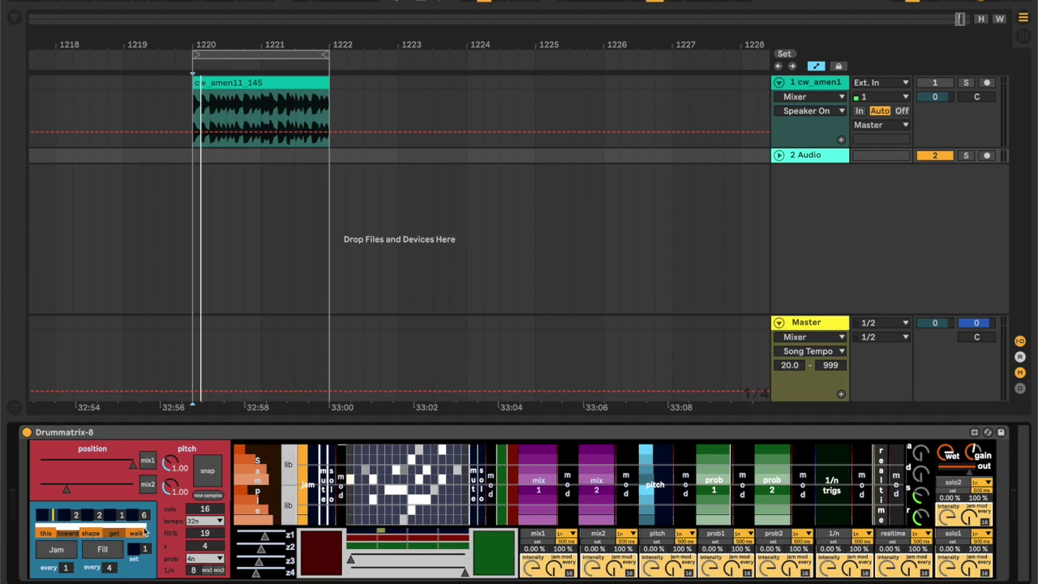
left_click(64, 551)
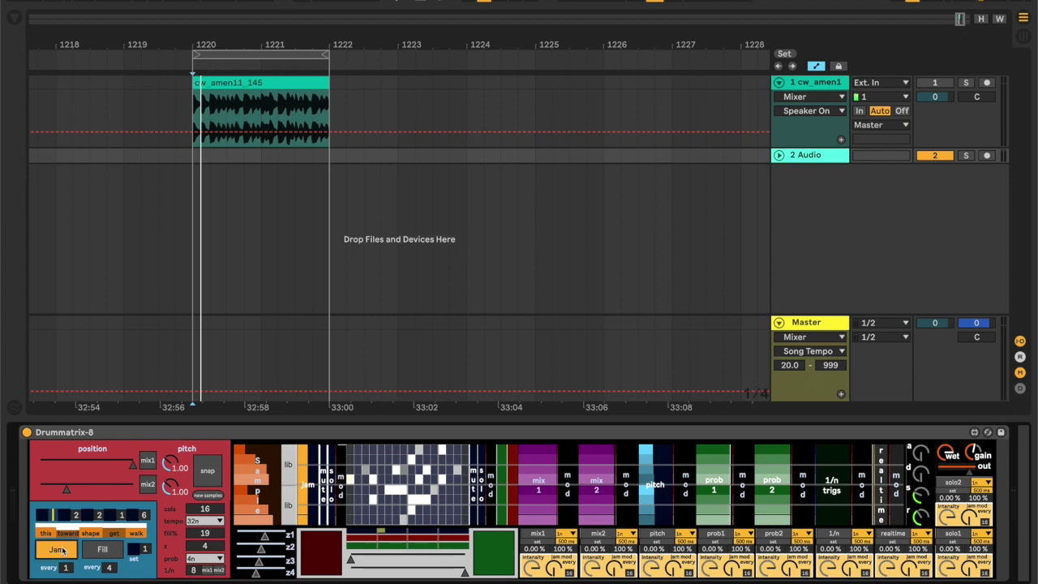
key("space")
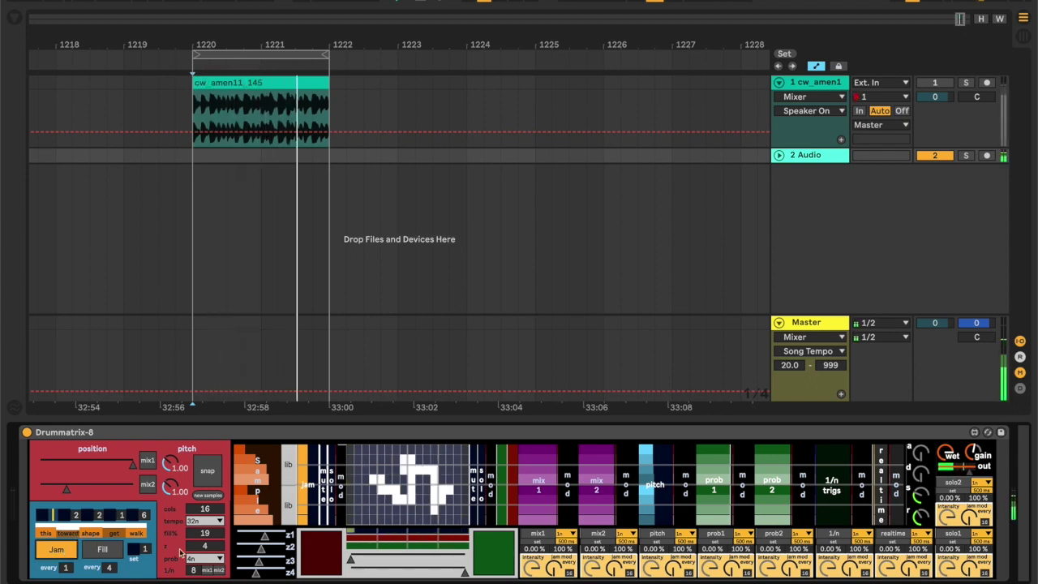
Step: Clear the matrix while Jam is active and restart playback
left_click(315, 550)
left_click(316, 550)
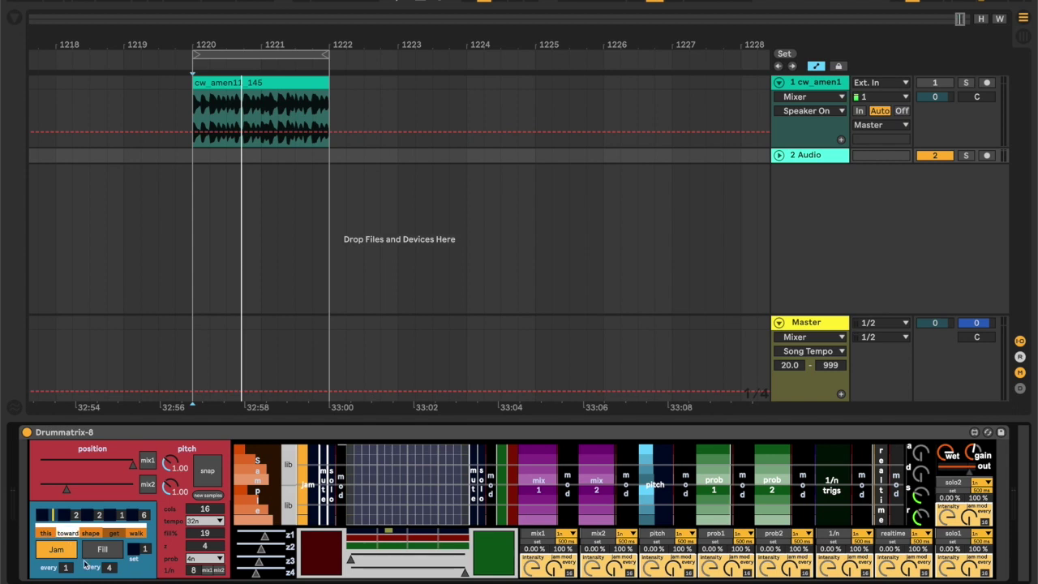
key("space")
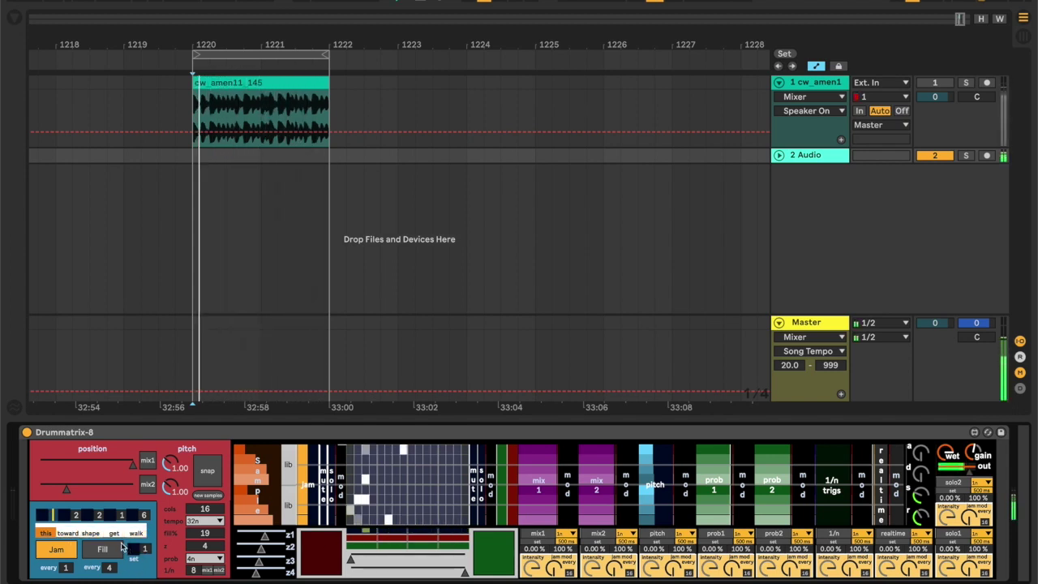
Step: Trigger the get function to recall the stored matrix pattern and turn Jam off
mouse_move(519, 578)
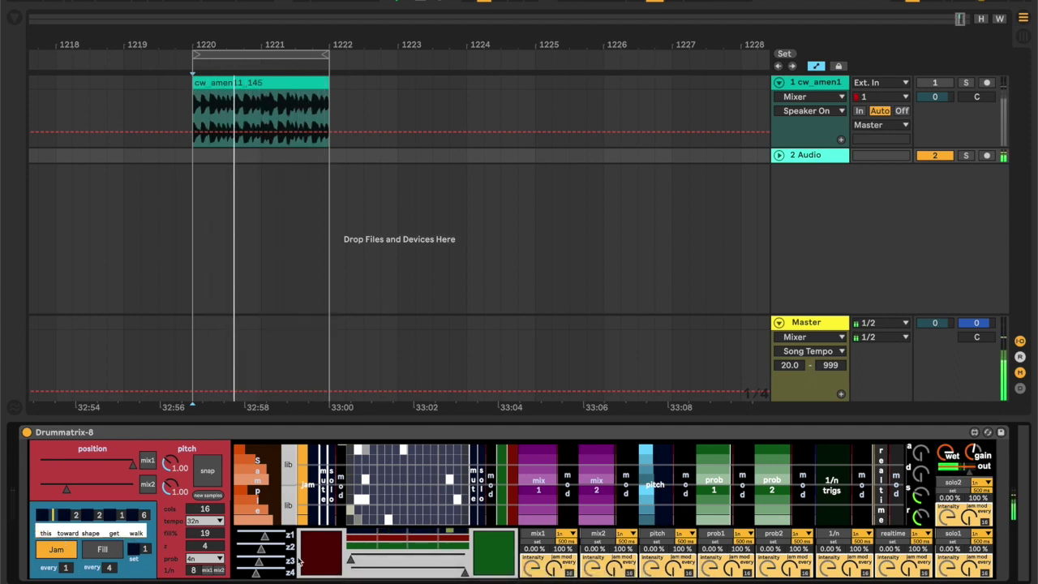
left_click(114, 532)
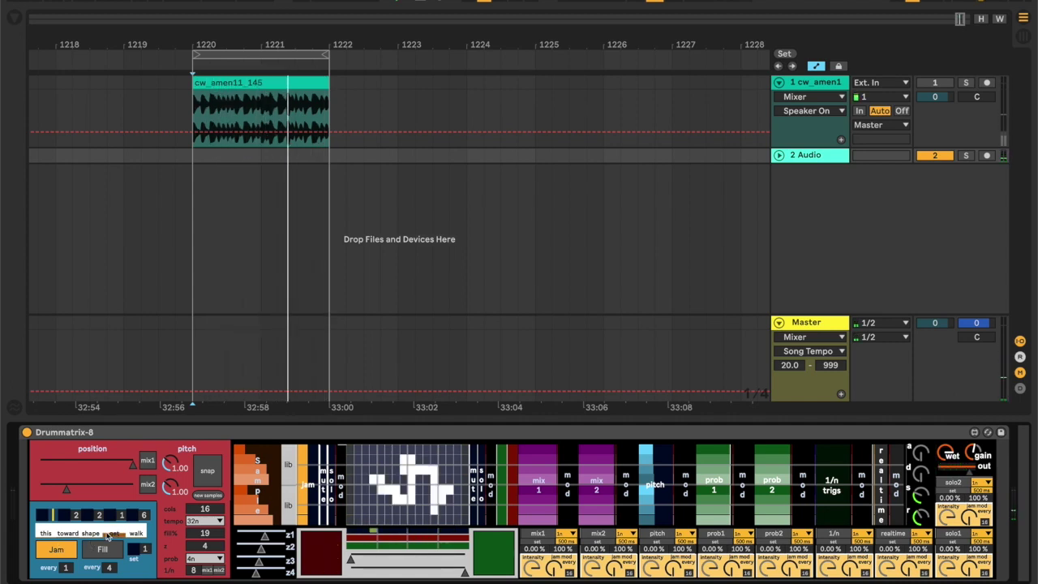
left_click(46, 553)
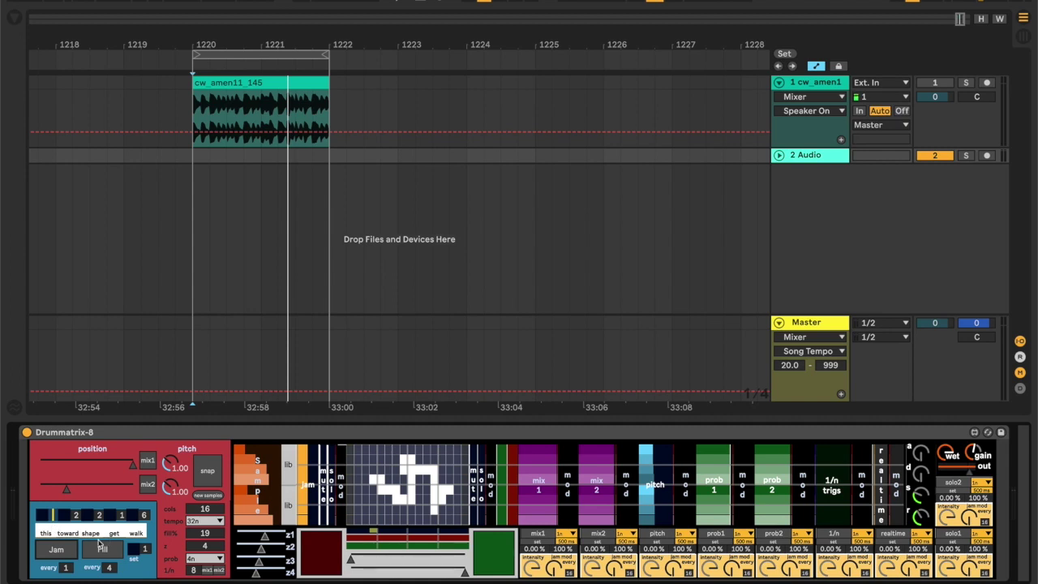
Step: Try the this and toward functions with Fill, switching Fill on, off and on again
left_click(46, 531)
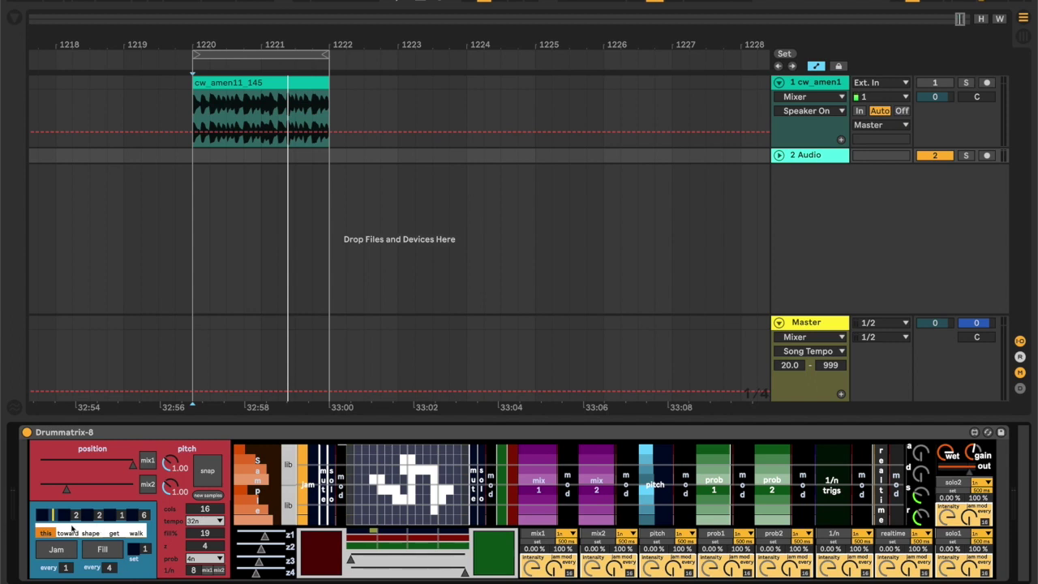
left_click(77, 534)
left_click(117, 553)
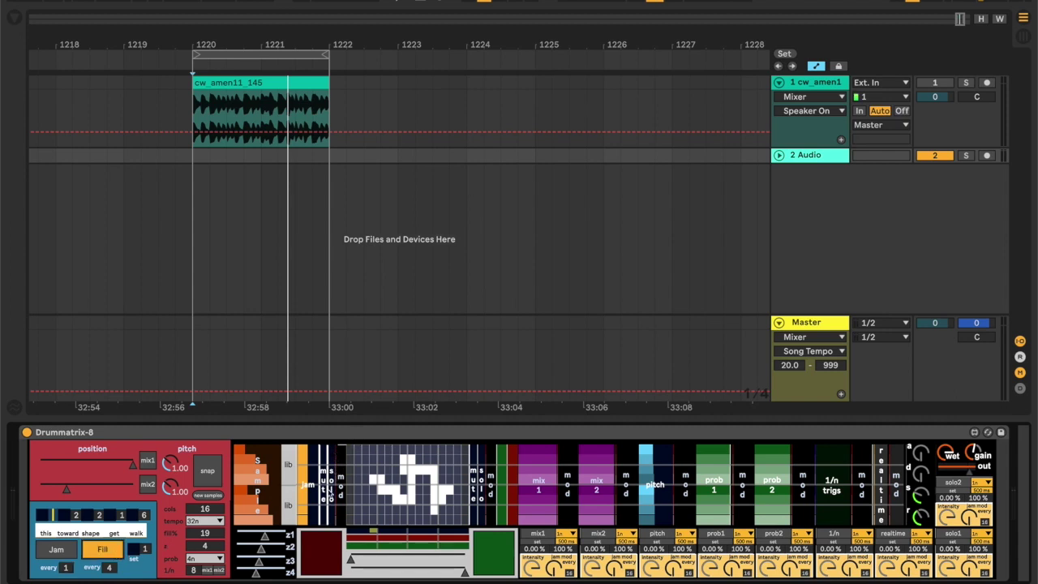
left_click(108, 545)
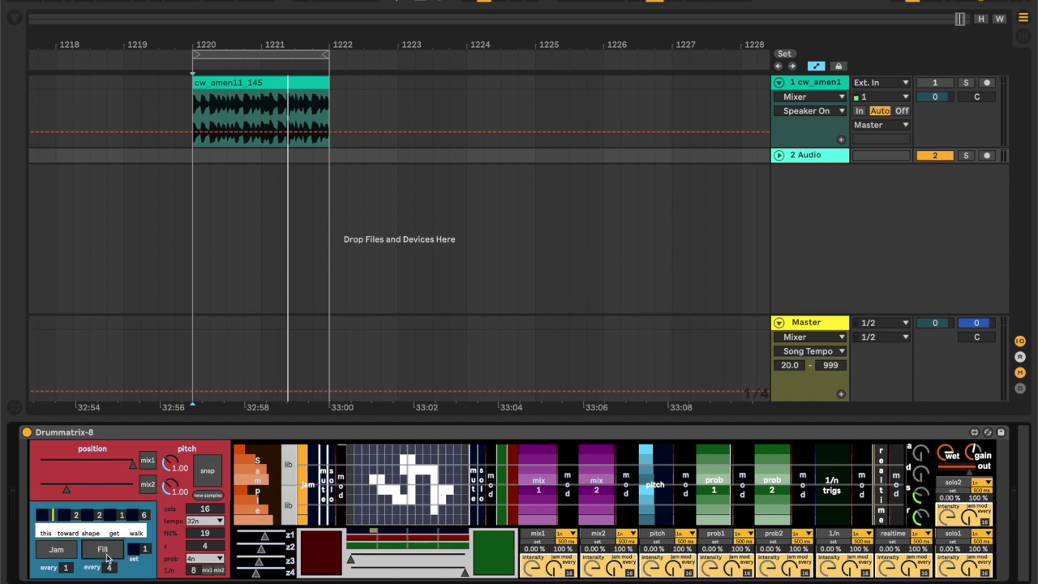
left_click(106, 555)
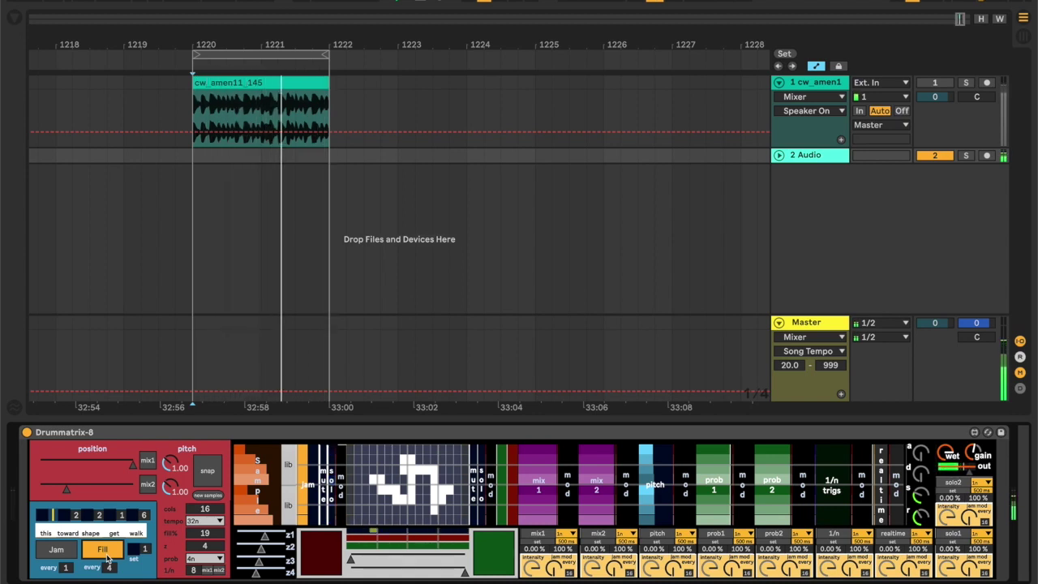
Step: Sweep the z1 slider up and down, leave it at its maximum, and turn Fill off
left_click_drag(265, 537, 282, 536)
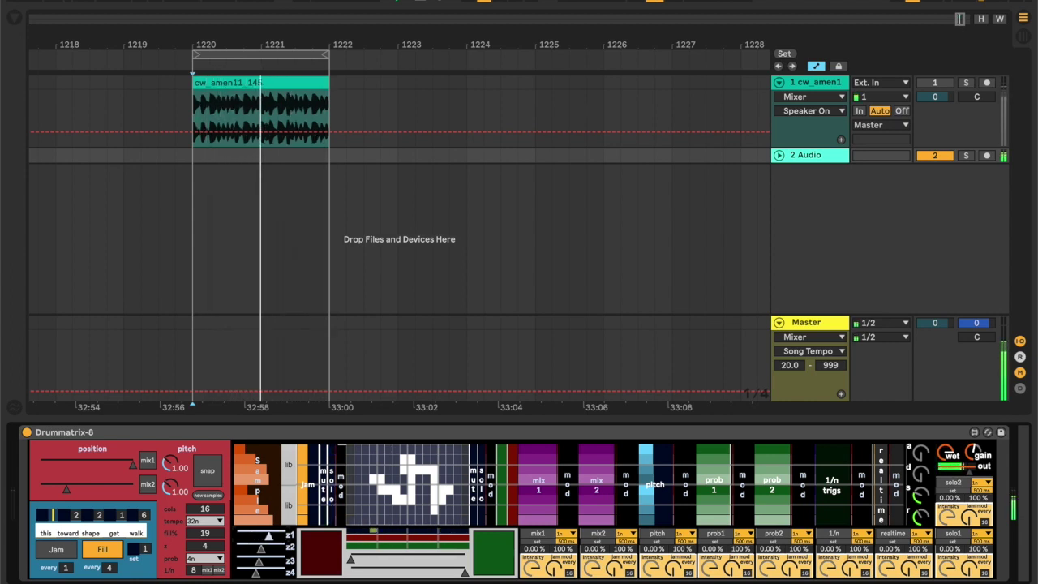
left_click_drag(277, 536, 267, 536)
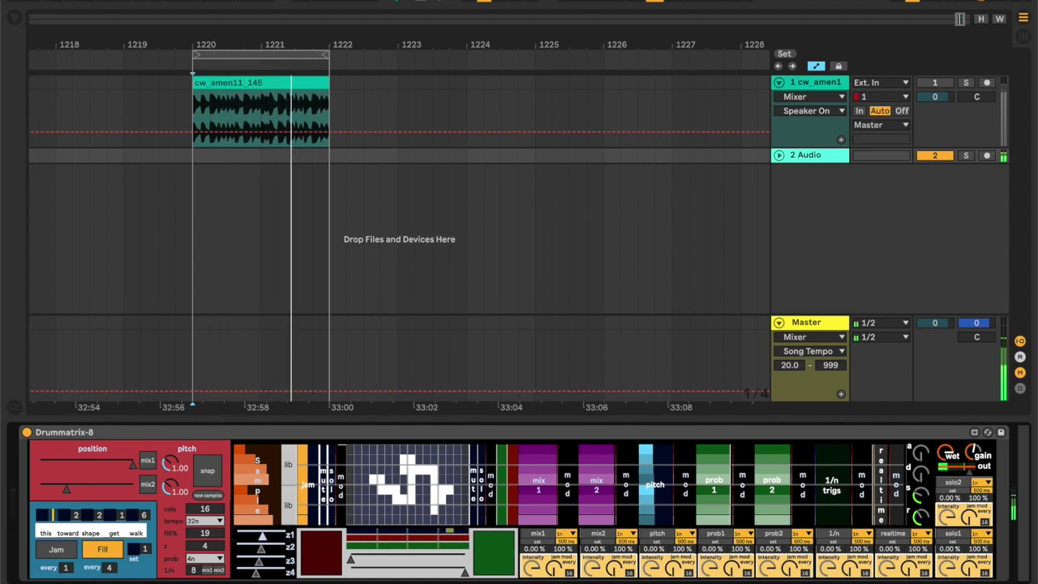
left_click_drag(277, 536, 283, 536)
left_click(105, 550)
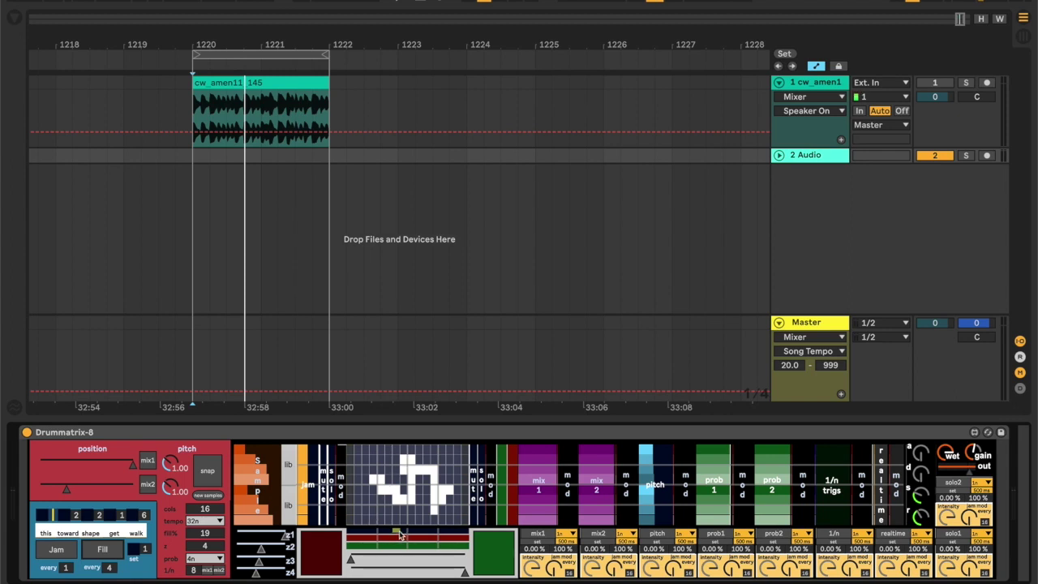
Step: Lower the prob 1 values of all rows to minimum and raise them back to maximum
left_click_drag(715, 447, 713, 529)
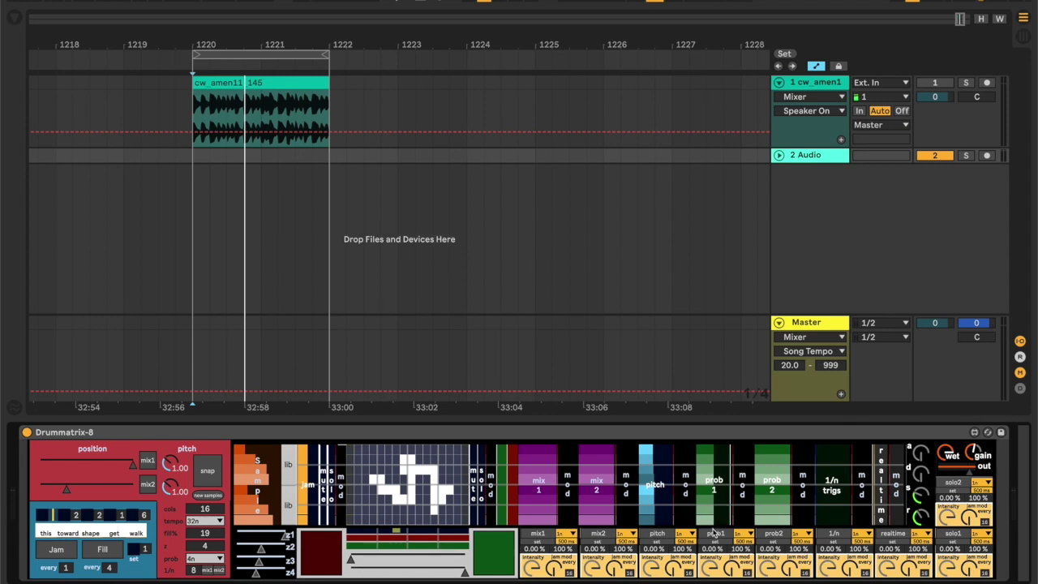
mouse_move(718, 462)
left_mouse_down()
mouse_move(730, 461)
mouse_move(732, 532)
left_mouse_up()
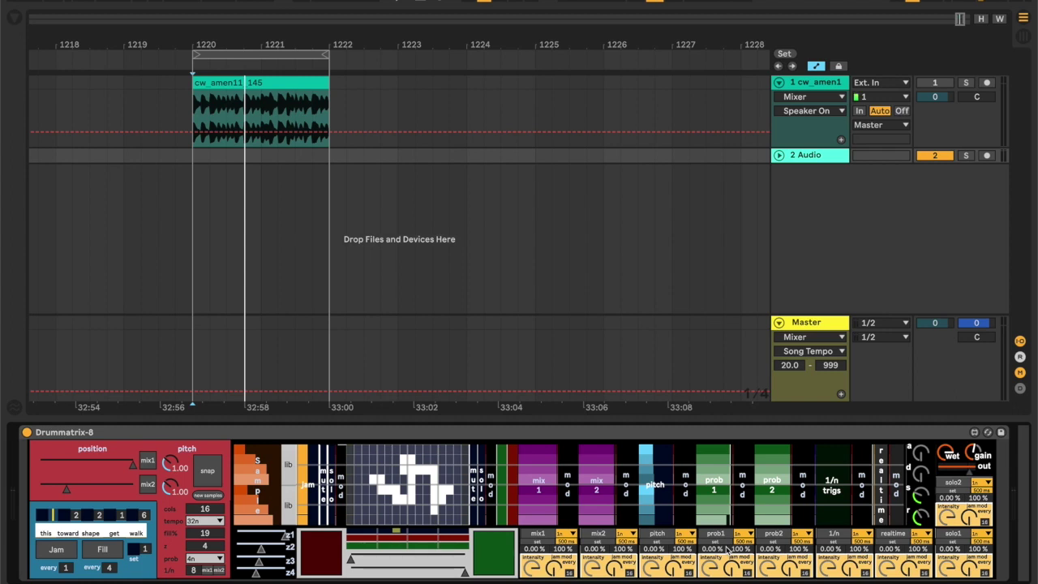
left_click_drag(702, 454, 703, 526)
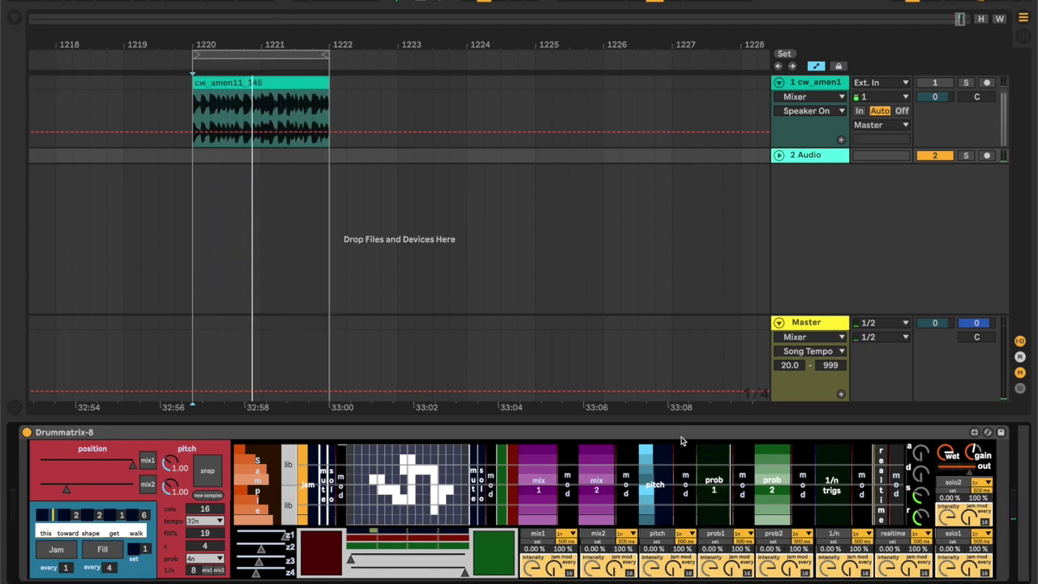
mouse_move(704, 469)
left_mouse_down()
mouse_move(719, 471)
mouse_move(730, 521)
left_mouse_up()
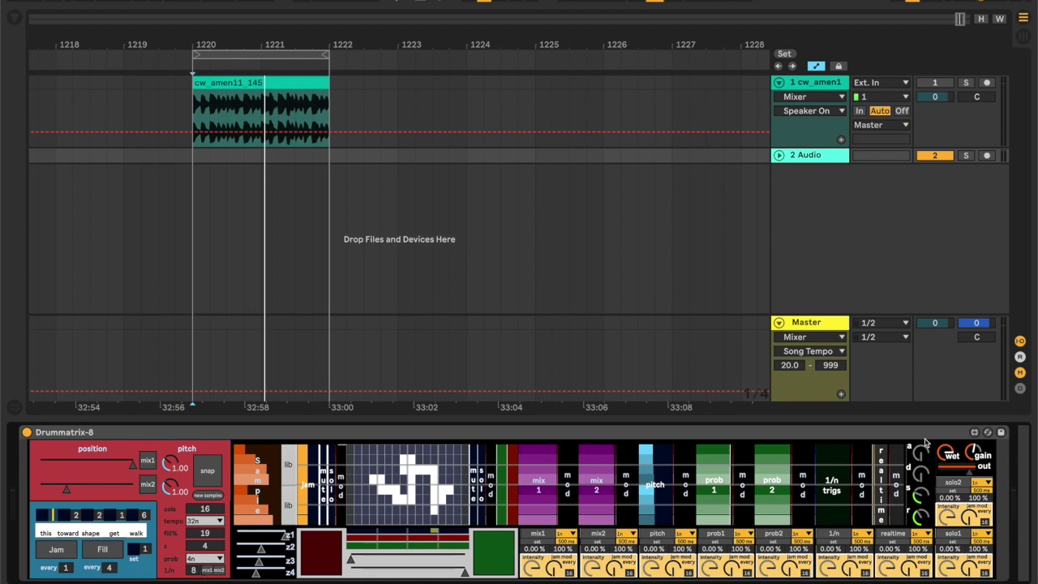
Step: Enable mix1 for the 1/n triggers, and raise all rows' 1/n trigs before lowering them back to minimum
left_click(208, 570)
mouse_move(823, 500)
left_mouse_down()
mouse_move(857, 443)
mouse_move(881, 560)
left_mouse_up()
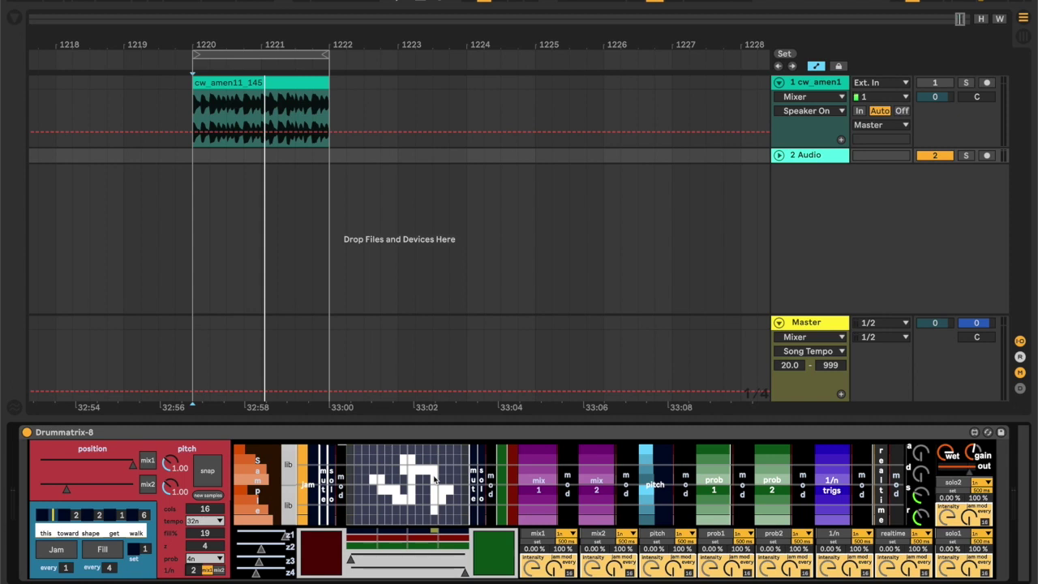
left_click(828, 521)
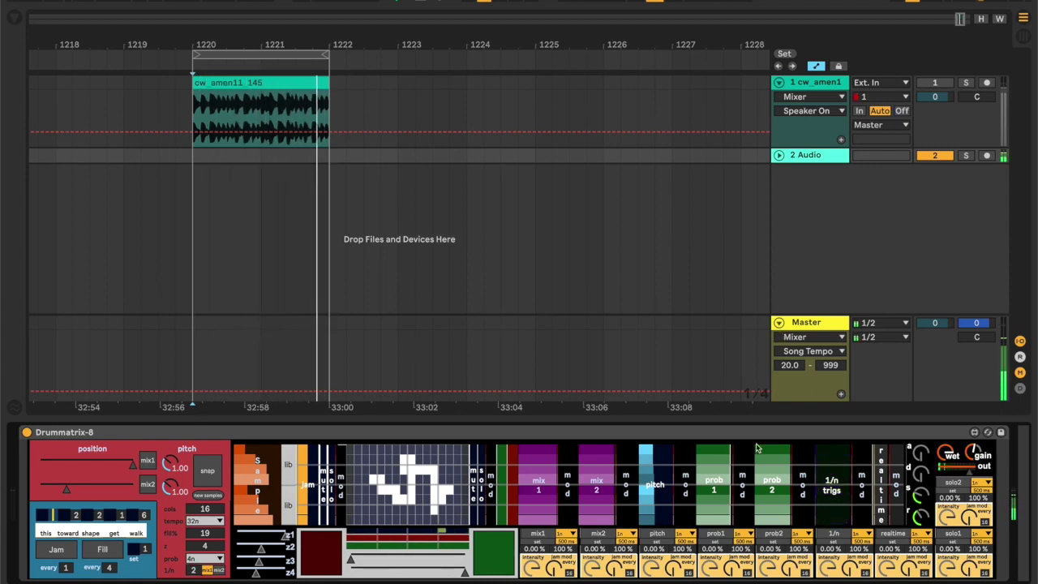
Step: Stop playback, disable mix1 for the 1/n triggers, and select the 2 Audio track
key("space")
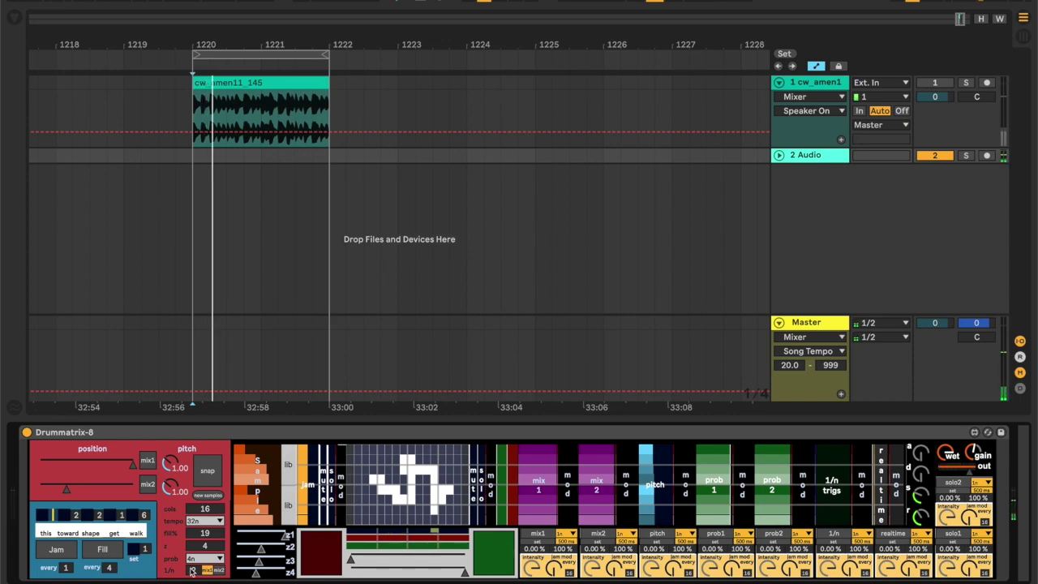
left_click(207, 570)
left_click(805, 159)
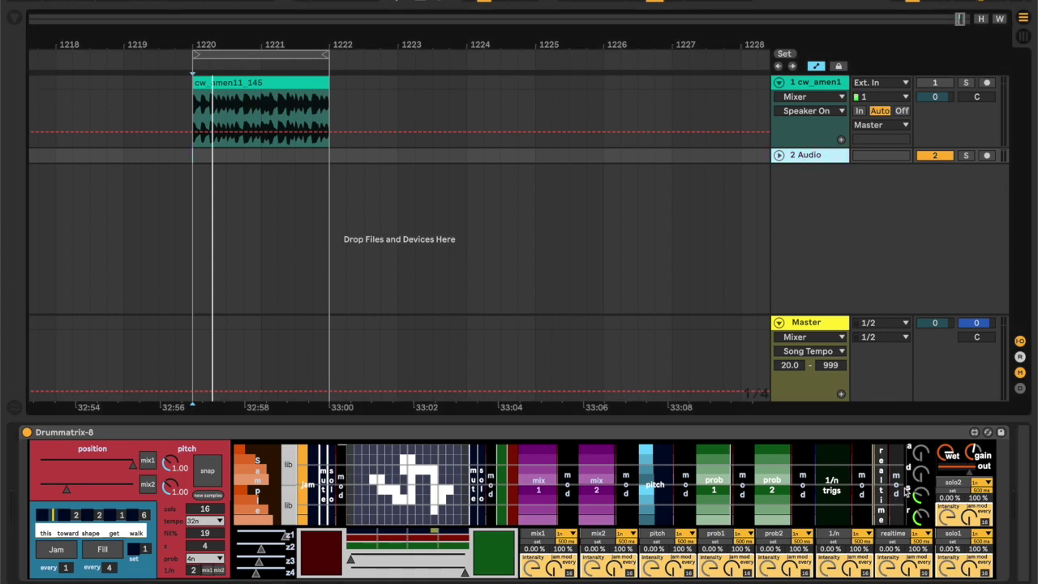
Step: Select the cw_amen11_145 clip on the first track and raise the song tempo
left_click_drag(704, 431, 473, 86)
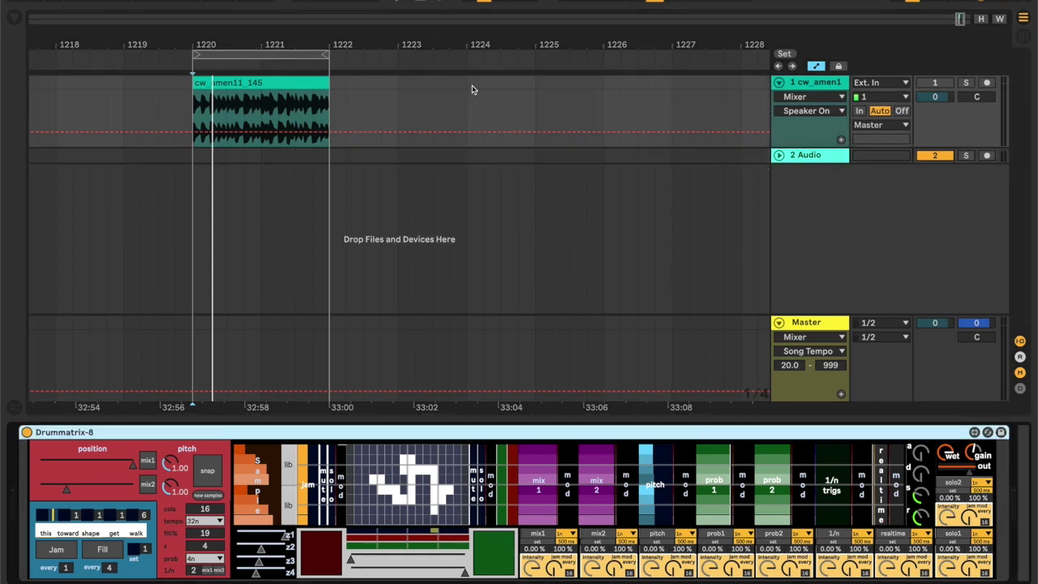
left_click(466, 84)
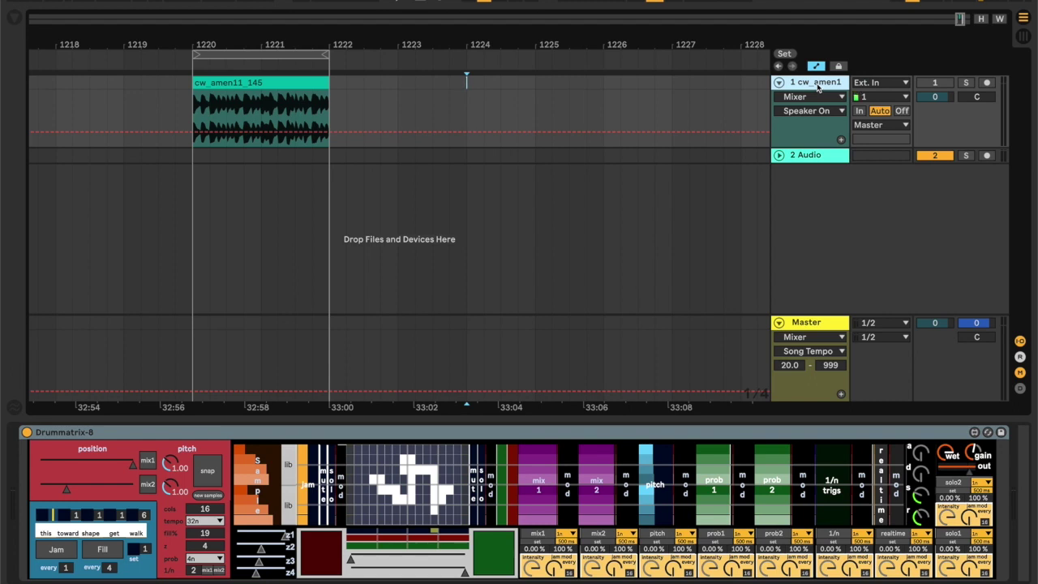
left_click(240, 85)
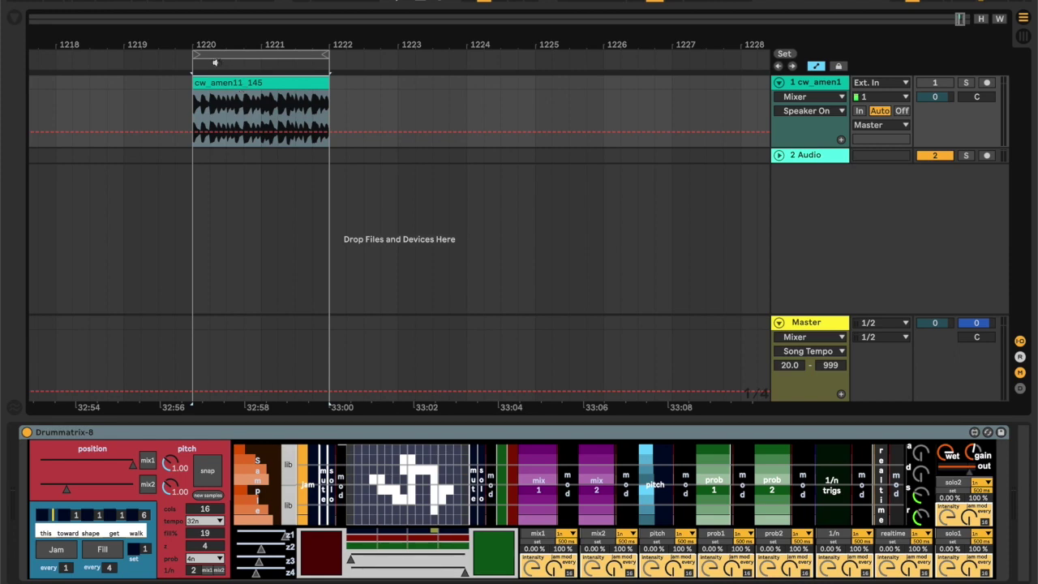
left_click_drag(198, 44, 261, 44)
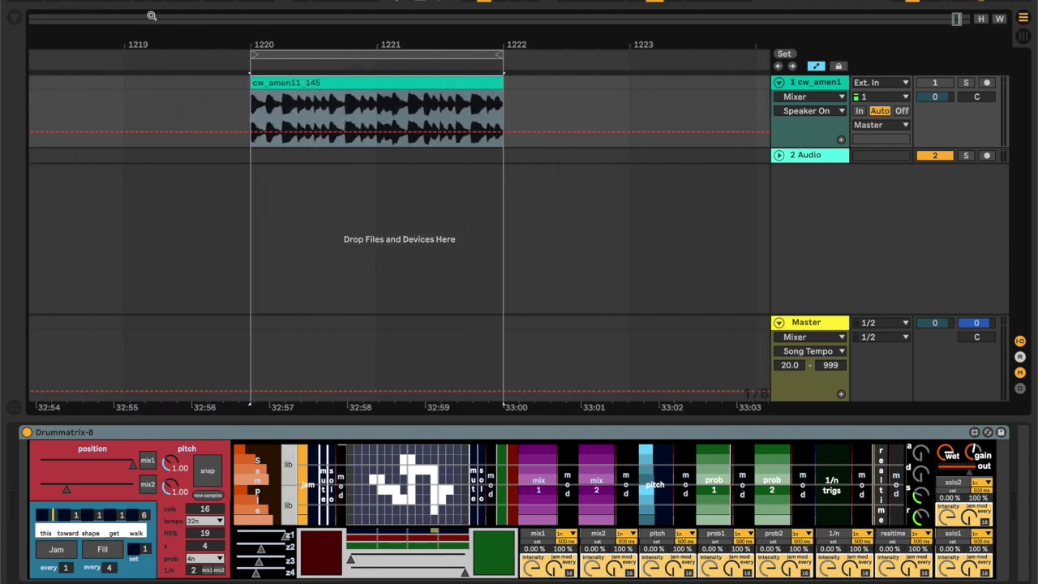
left_click_drag(113, 2, 114, 2)
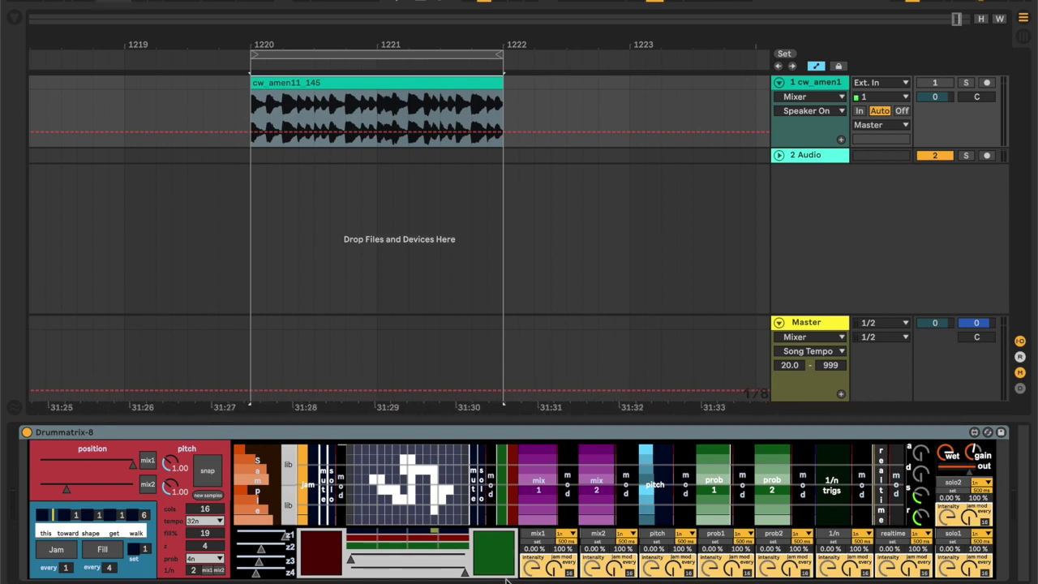
Step: Enable realtime for all rows and activate the first track's output during playback
left_click(888, 453)
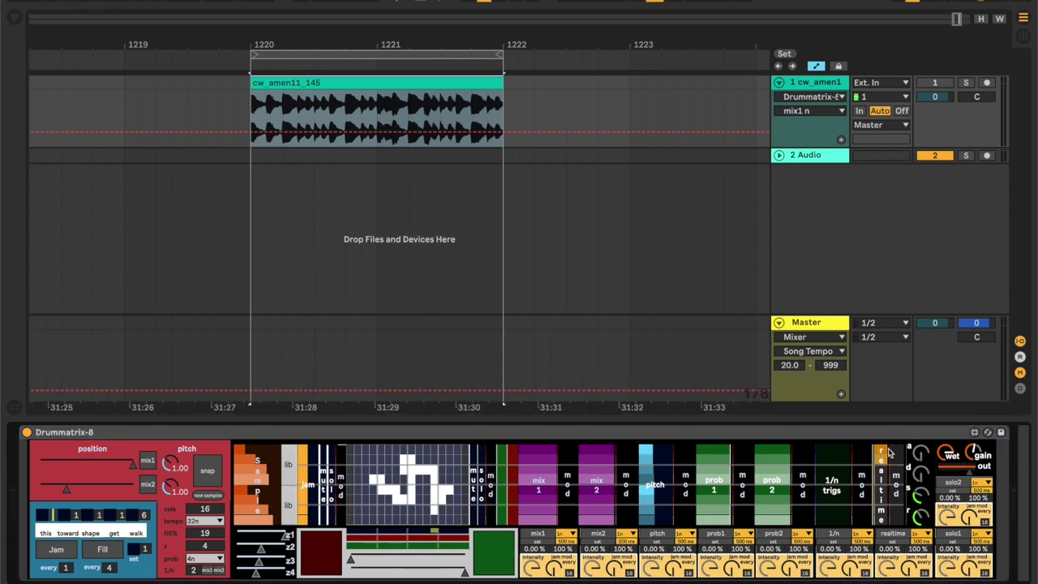
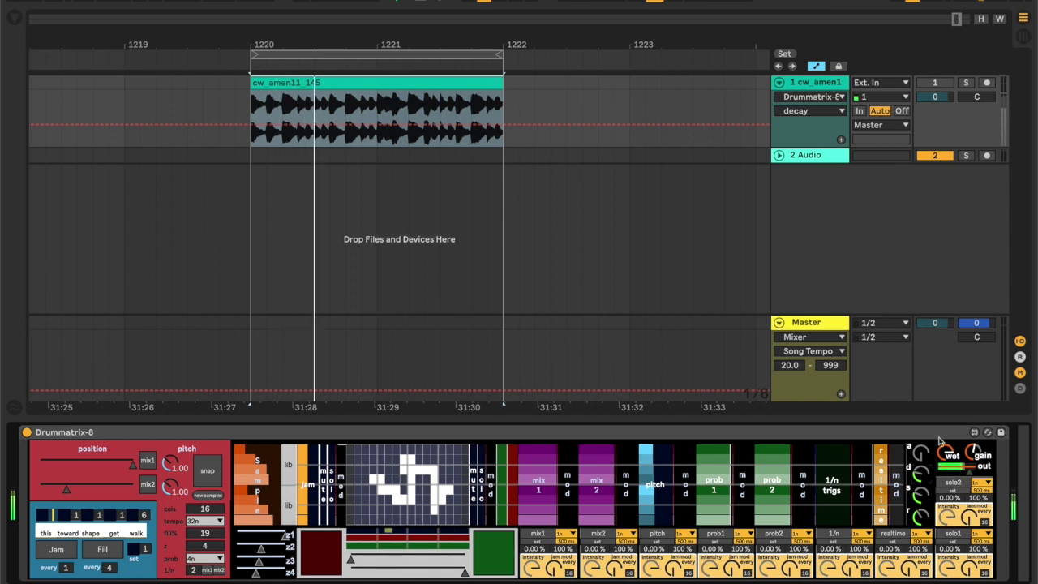
left_click(934, 83)
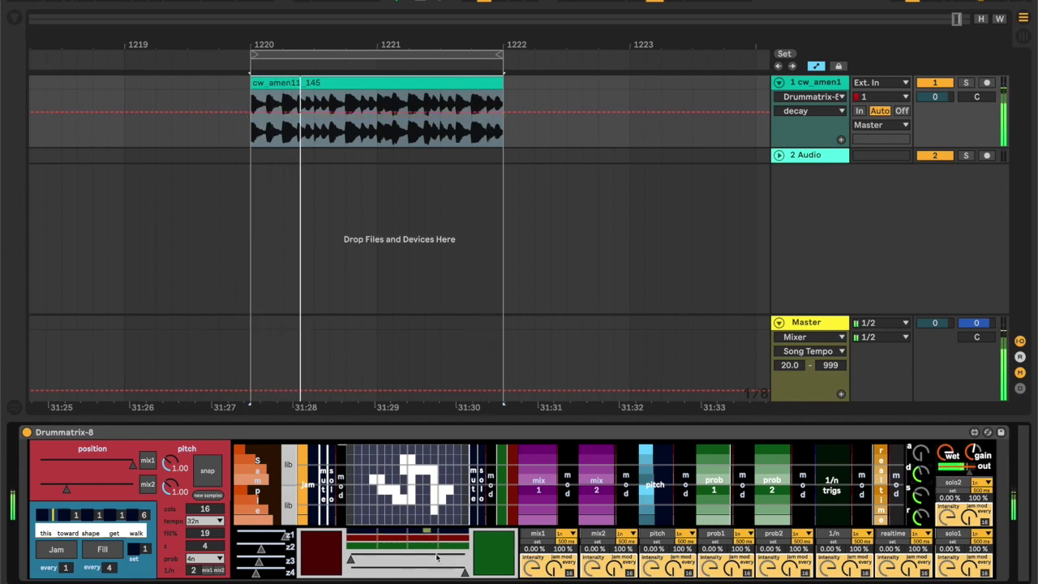
Step: Shorten the matrix loop by moving its start to about the middle and its end slightly inward, and lower z1 slightly
left_click_drag(351, 560, 443, 573)
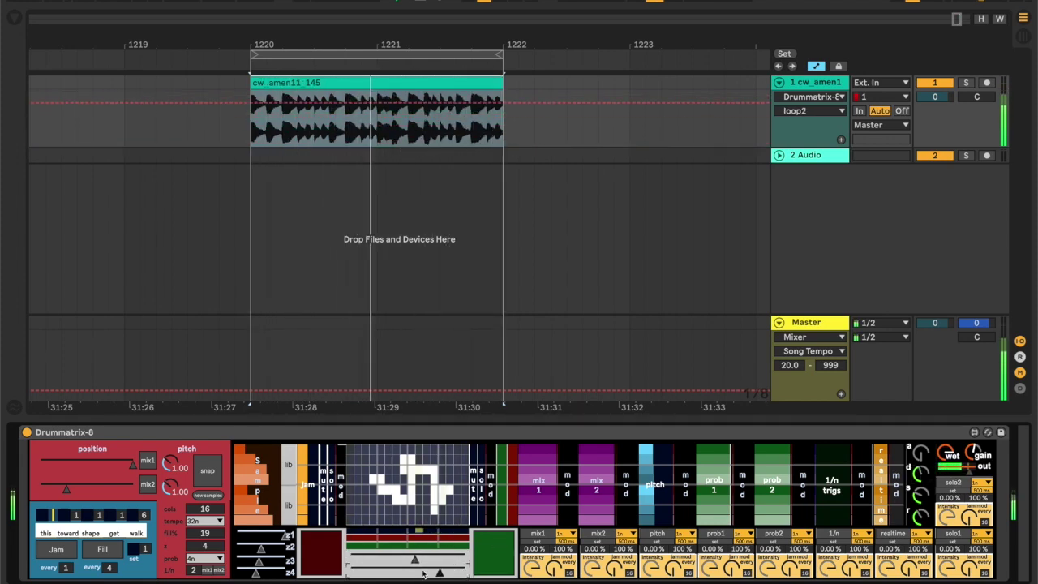
left_click_drag(285, 536, 265, 536)
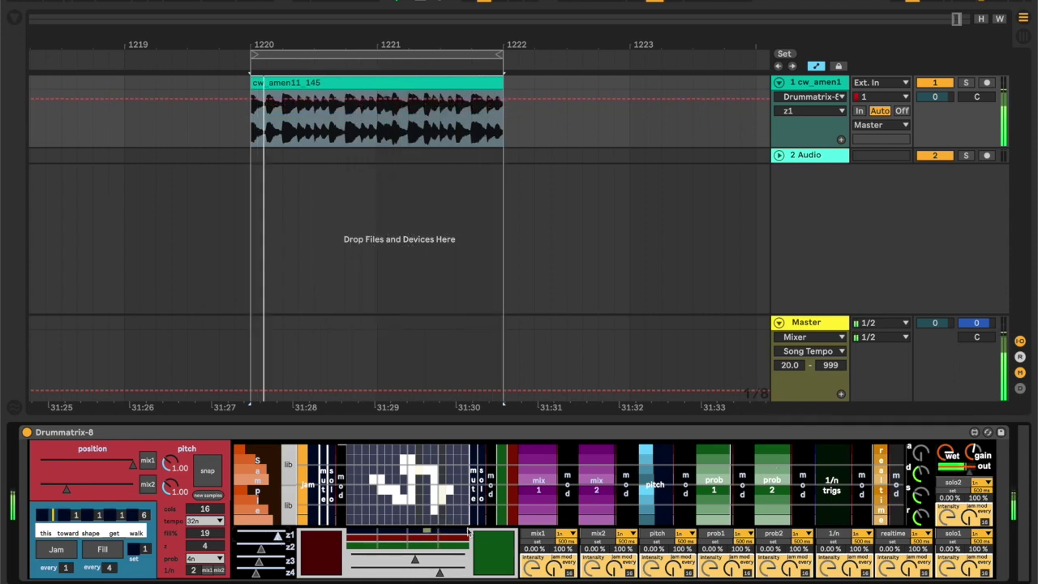
Step: Turn Jam on, and try the matrix tempo at 64n before setting it to 16n
left_click(55, 549)
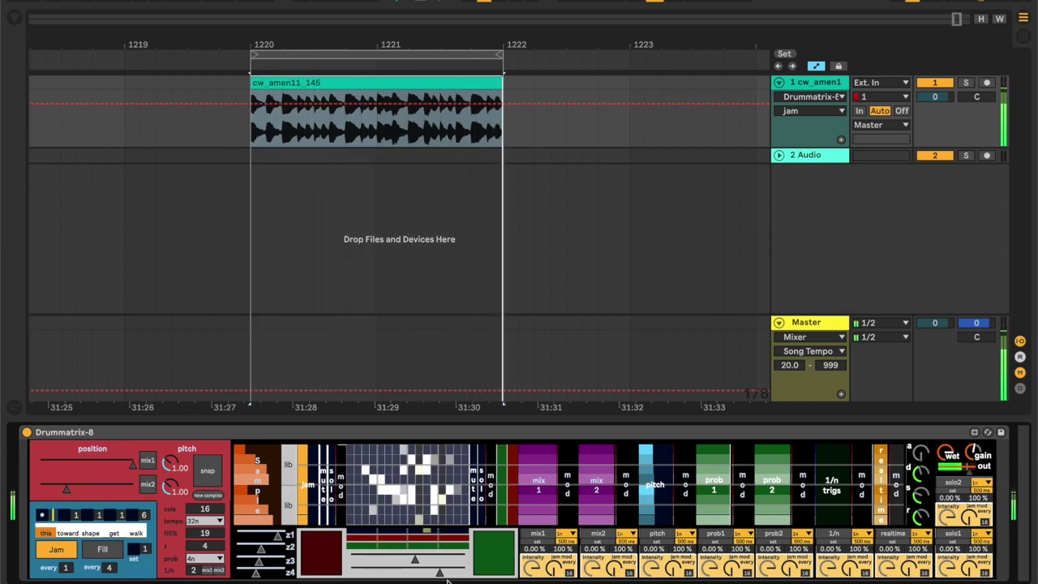
left_click(205, 519)
left_click(198, 499)
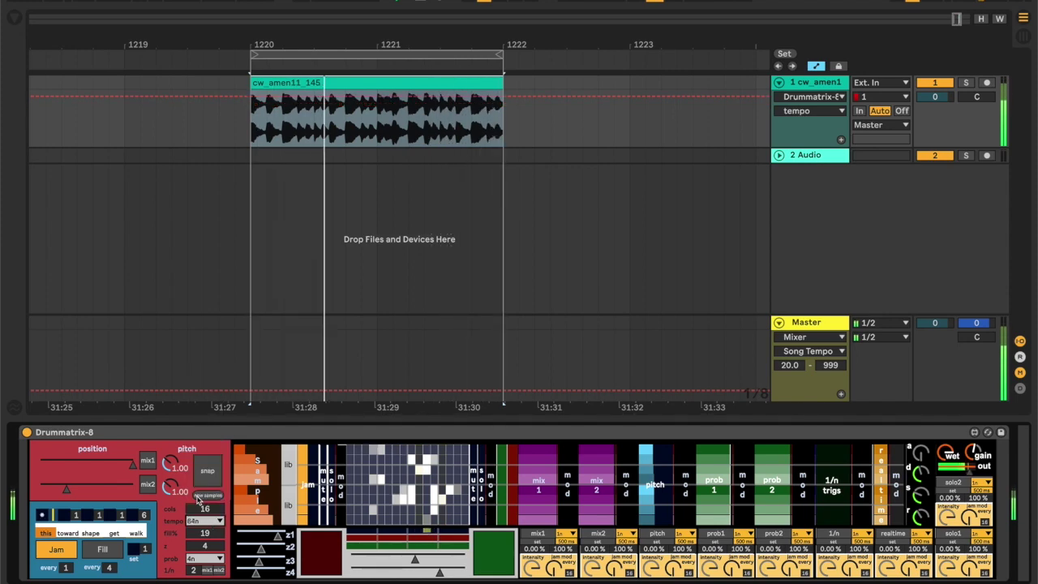
left_click(204, 521)
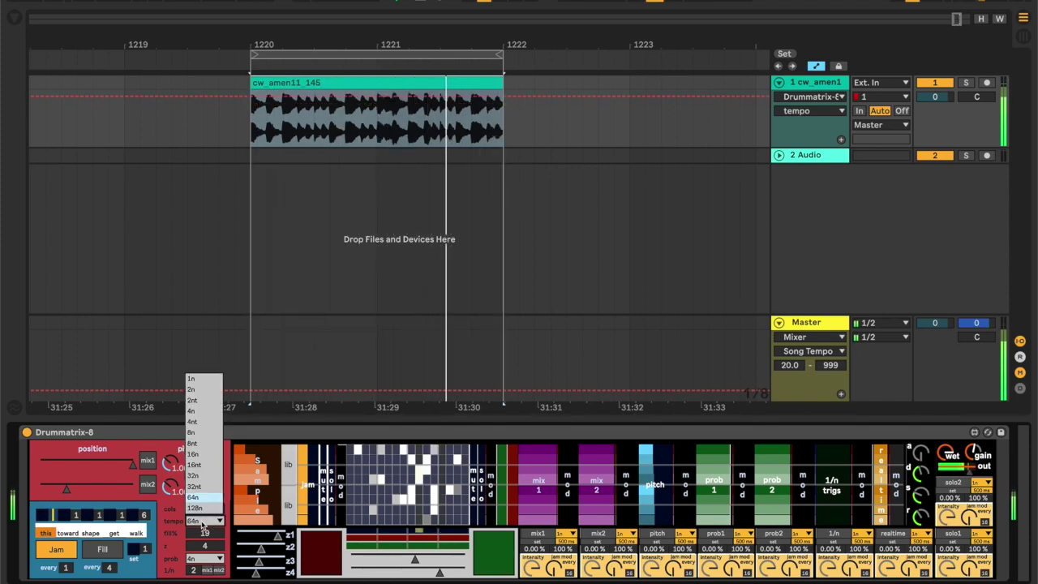
left_click(195, 455)
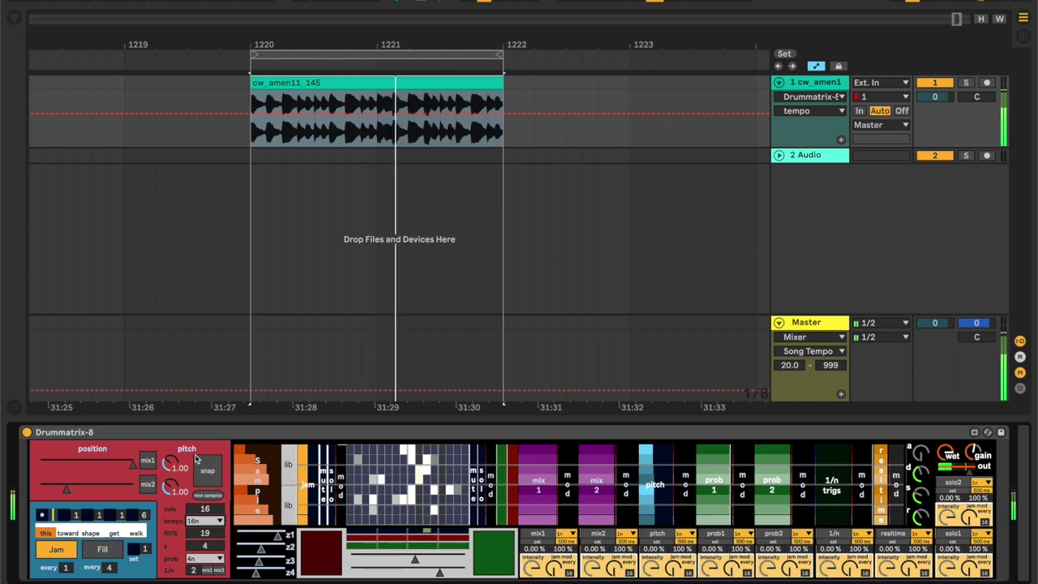
Step: Return the loop start to its minimum and stop playback, with Jam turned off and the matrix cleared
left_click(353, 560)
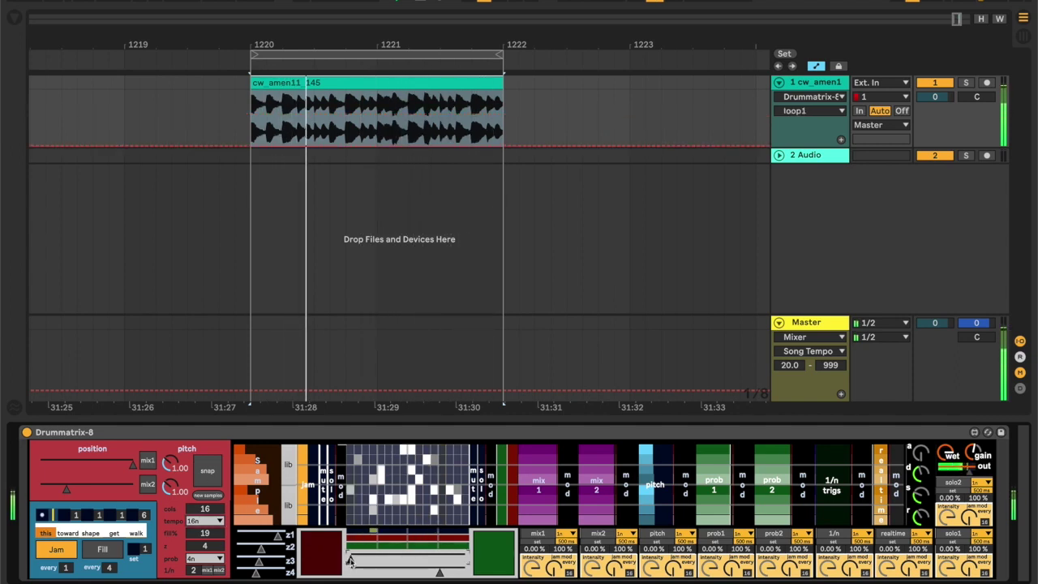
key("space")
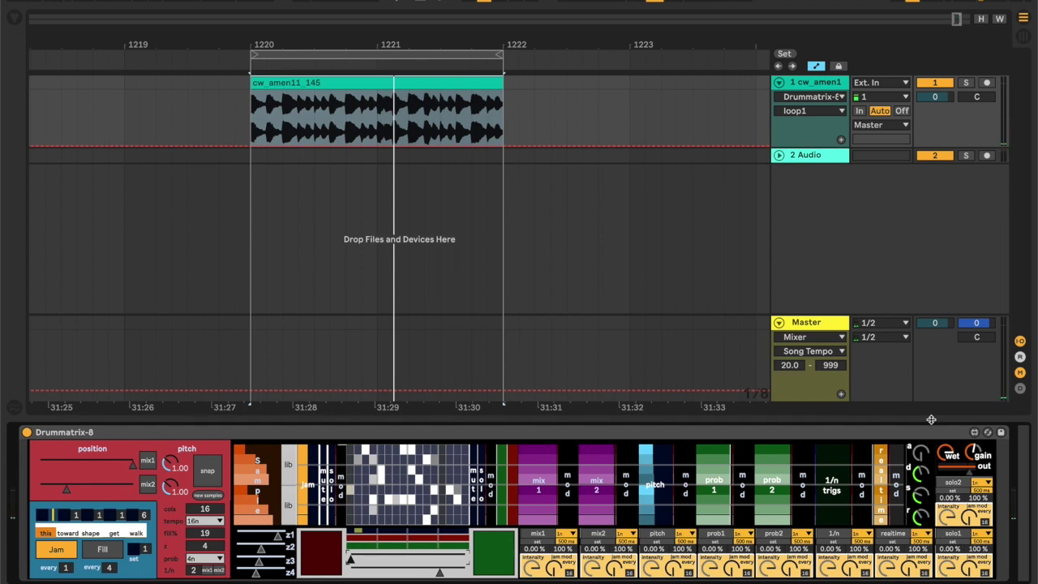
left_click(71, 557)
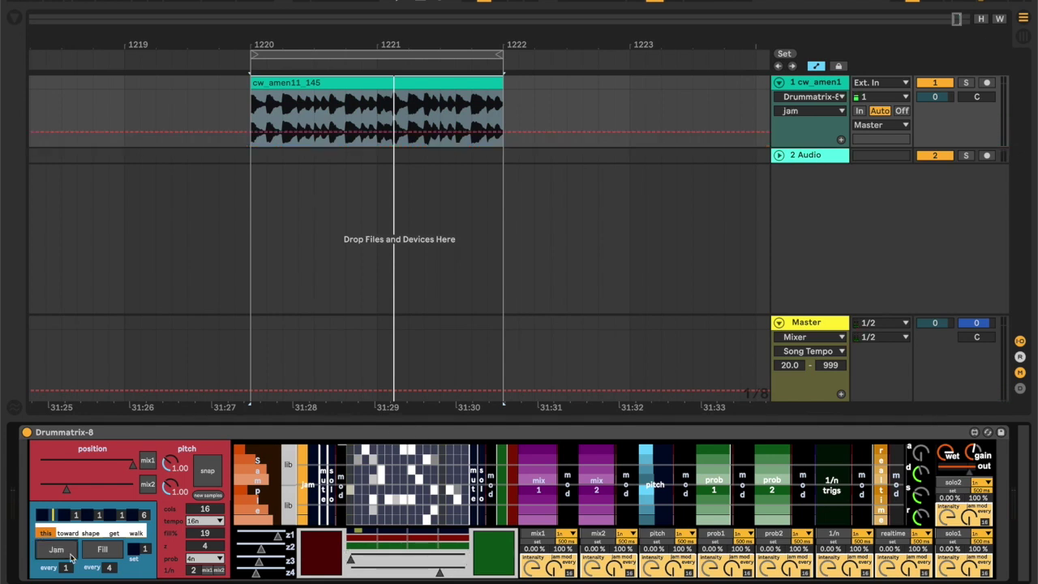
left_click(330, 556)
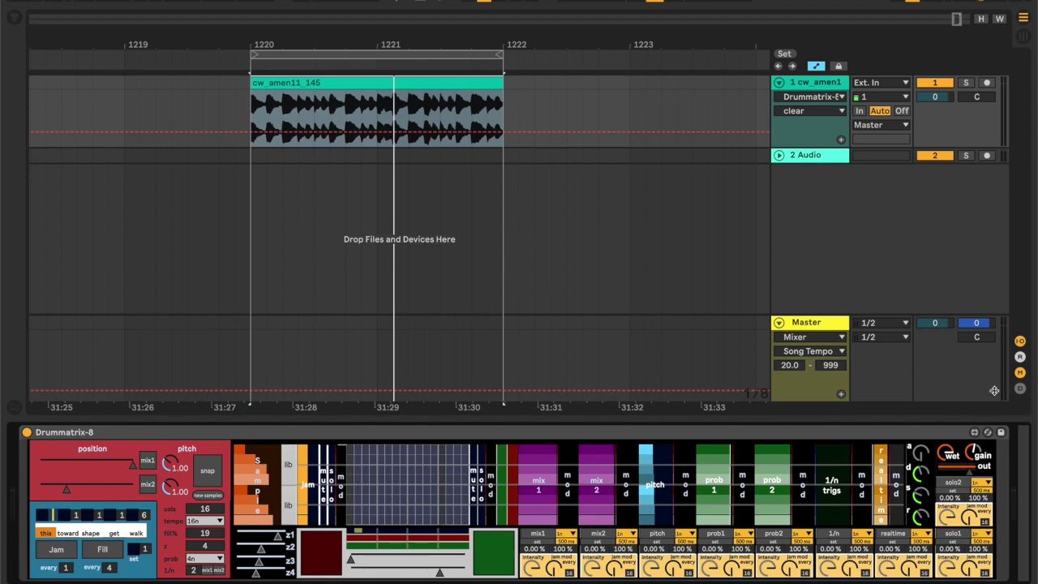
Step: Raise the mix 1 mod amount to maximum in all rows, and enable the mix1 modulator quantized to 16n
left_click(969, 473)
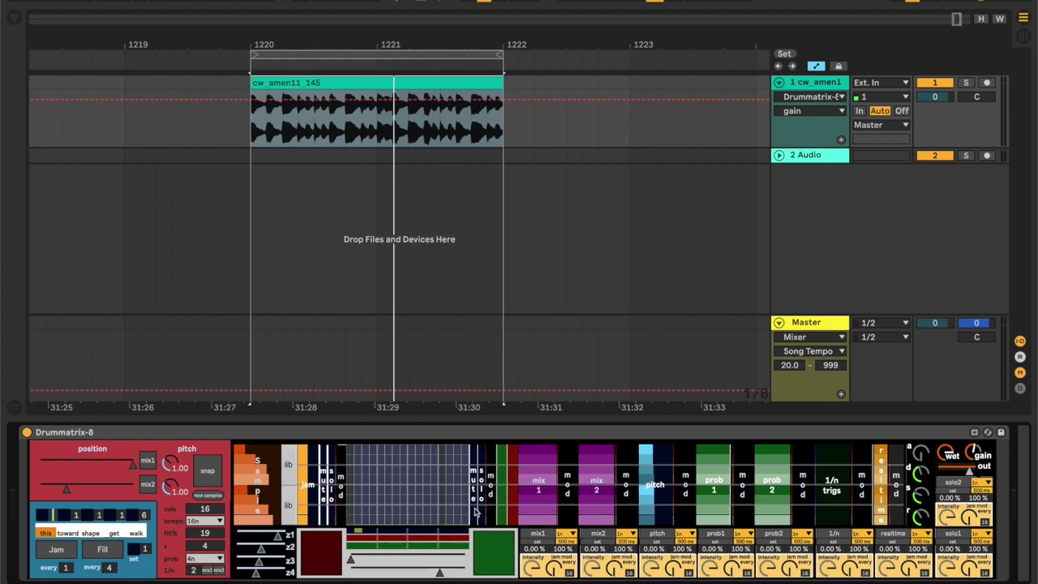
left_click(568, 507)
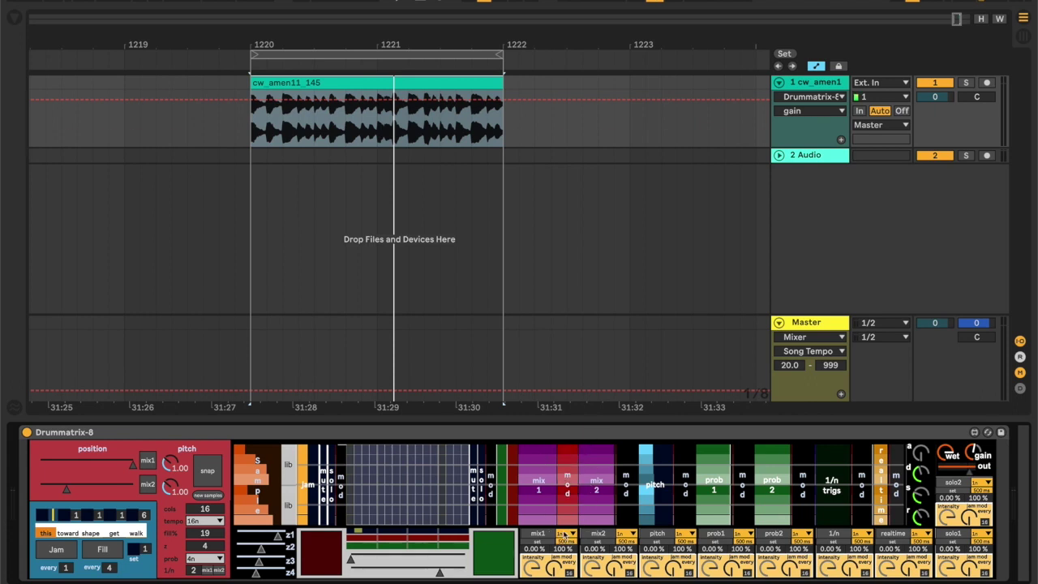
left_click(565, 533)
left_click(564, 484)
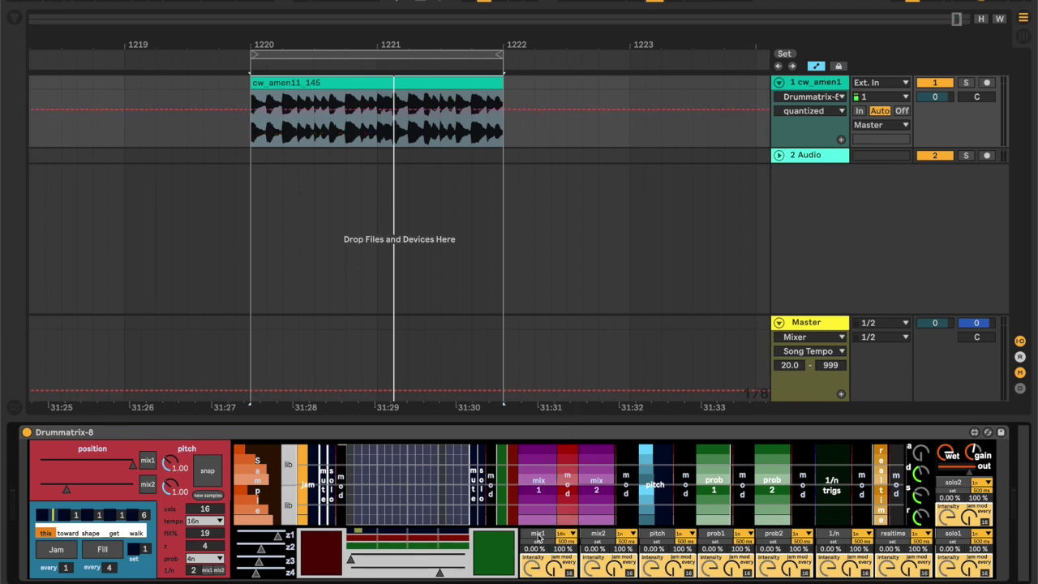
left_click(537, 535)
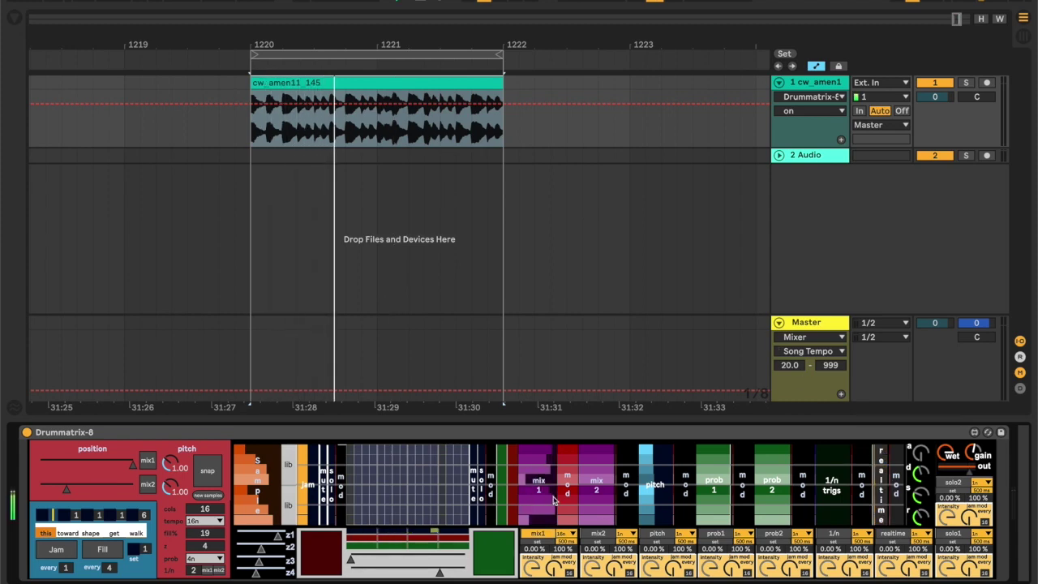
Step: Extend the loop end to its maximum, vary the mix1 modulator's intensity, and switch the modulator off and on again
left_click(439, 573)
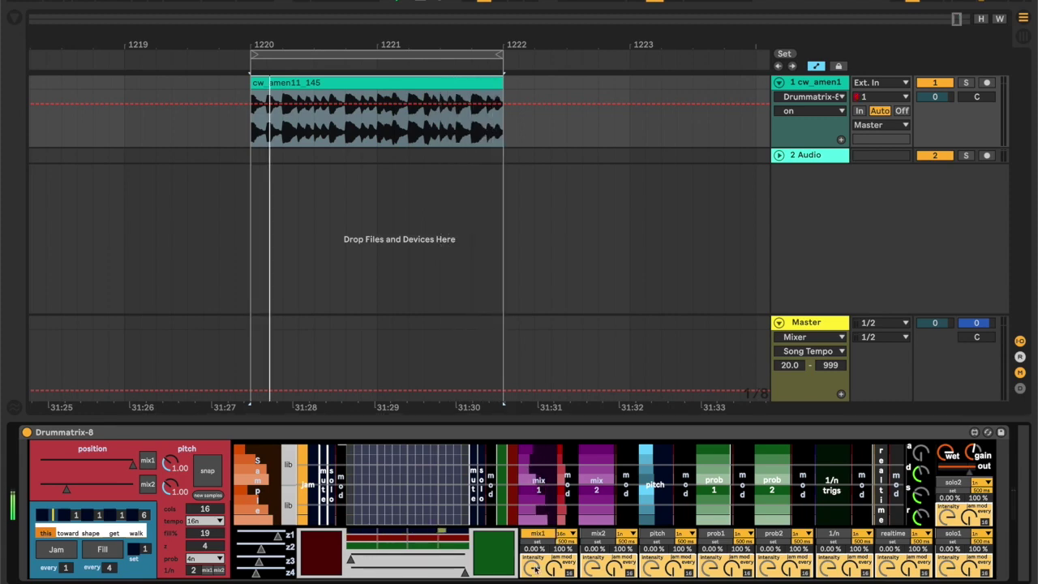
left_click_drag(535, 569, 536, 579)
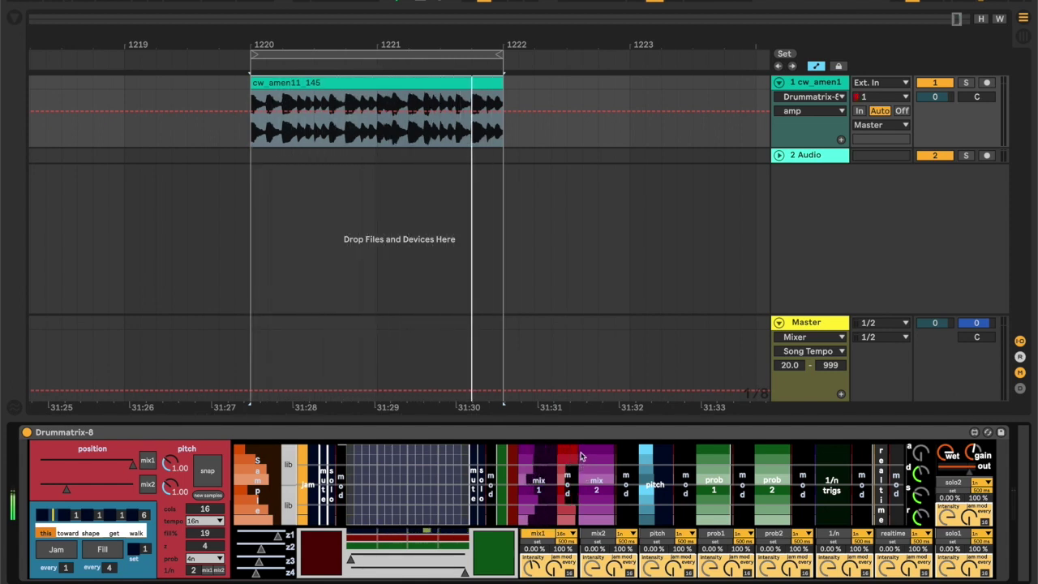
left_click(674, 467)
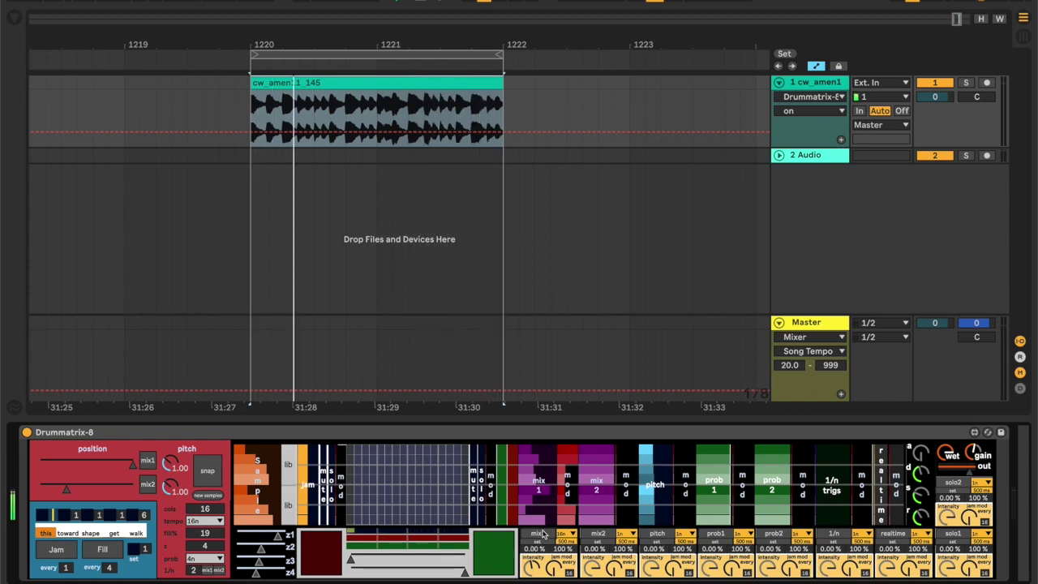
left_click(542, 533)
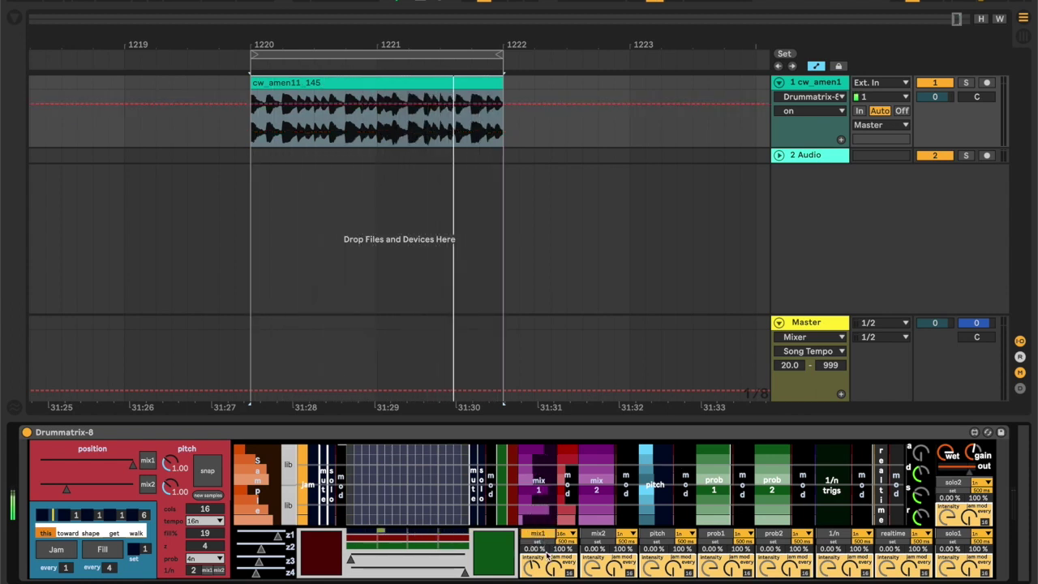
Step: Try the mix1 modulator's offset range and intensity, and adjust its jam mod to act every 1
mouse_move(547, 556)
left_mouse_down()
mouse_move(546, 524)
mouse_move(546, 558)
mouse_move(565, 552)
mouse_move(565, 583)
mouse_move(565, 548)
left_mouse_up()
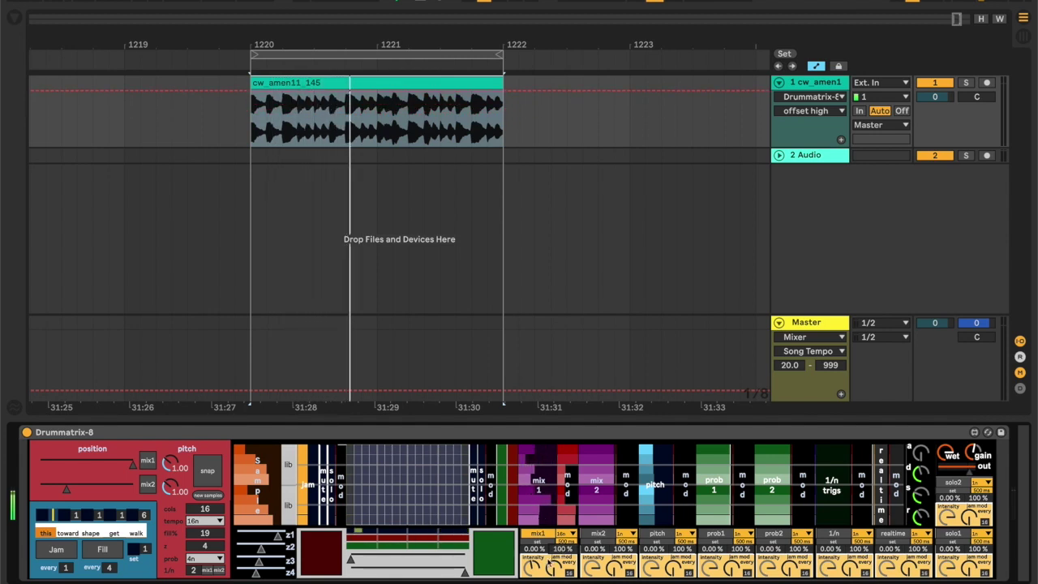
left_click(529, 562)
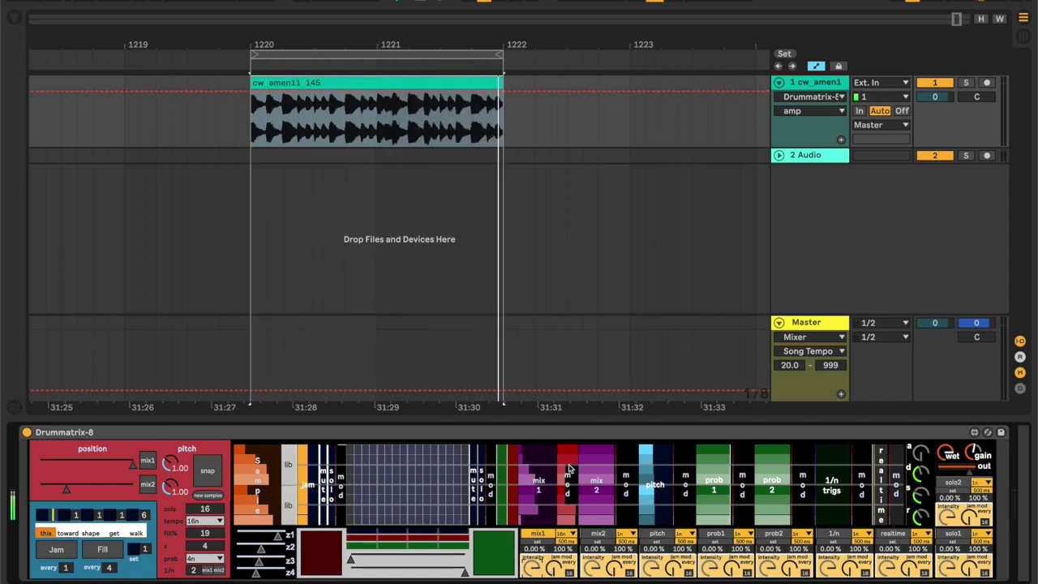
left_click_drag(555, 568, 555, 582)
left_click(570, 573)
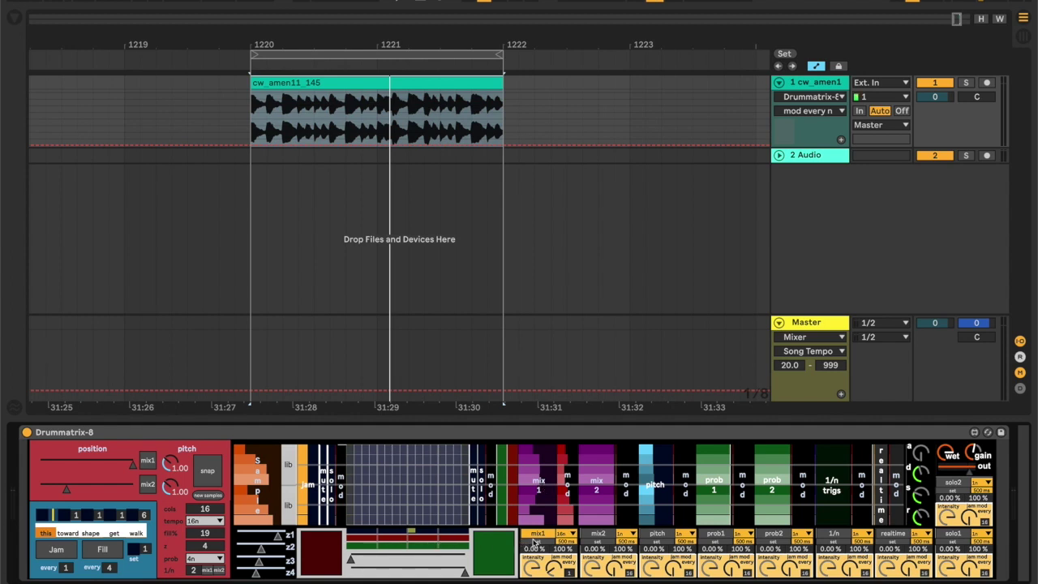
Step: Draw varied mix 1 values across the rows, turn on set for the mix1 modulator, and lower its intensity
left_click_drag(522, 457, 550, 523)
left_click(565, 531)
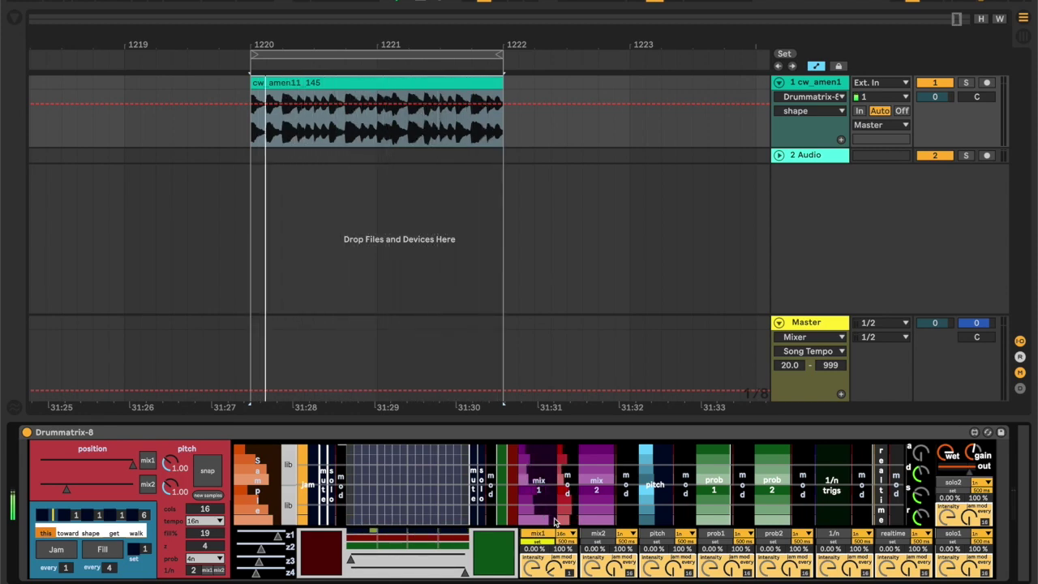
left_click_drag(538, 563, 538, 575)
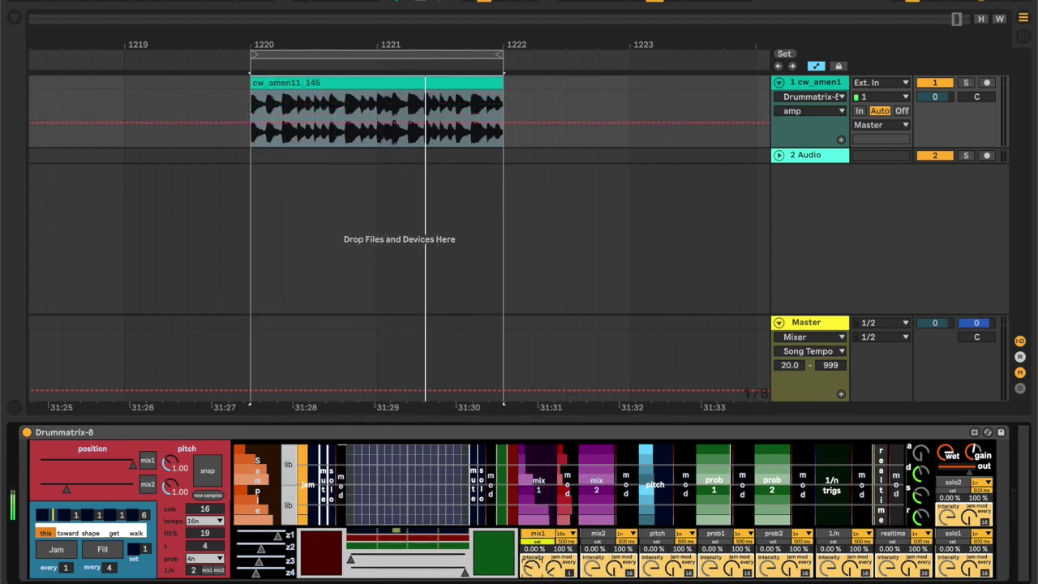